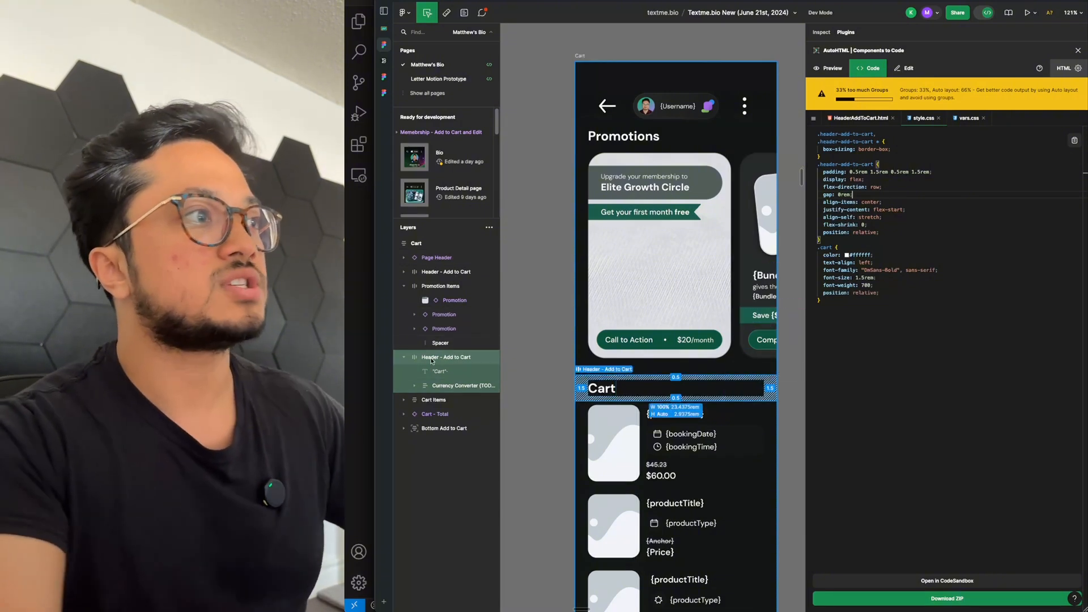
Step: Check the Header - Add to Cart layer's inspected CSS and the AutoHTML plugin's framework and styling settings, returning to its generated code
click(820, 33)
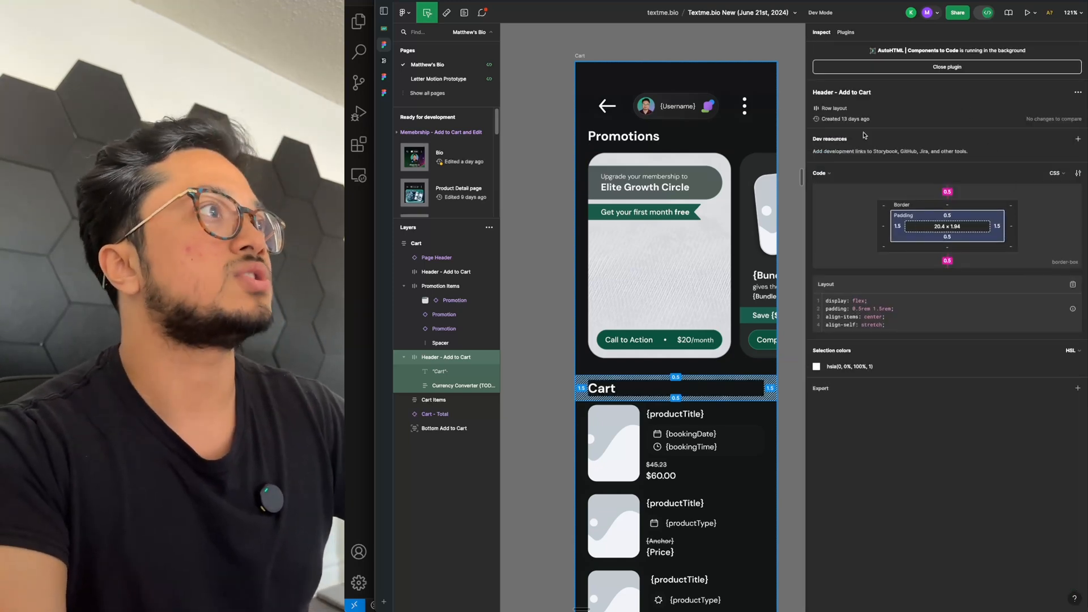
click(877, 51)
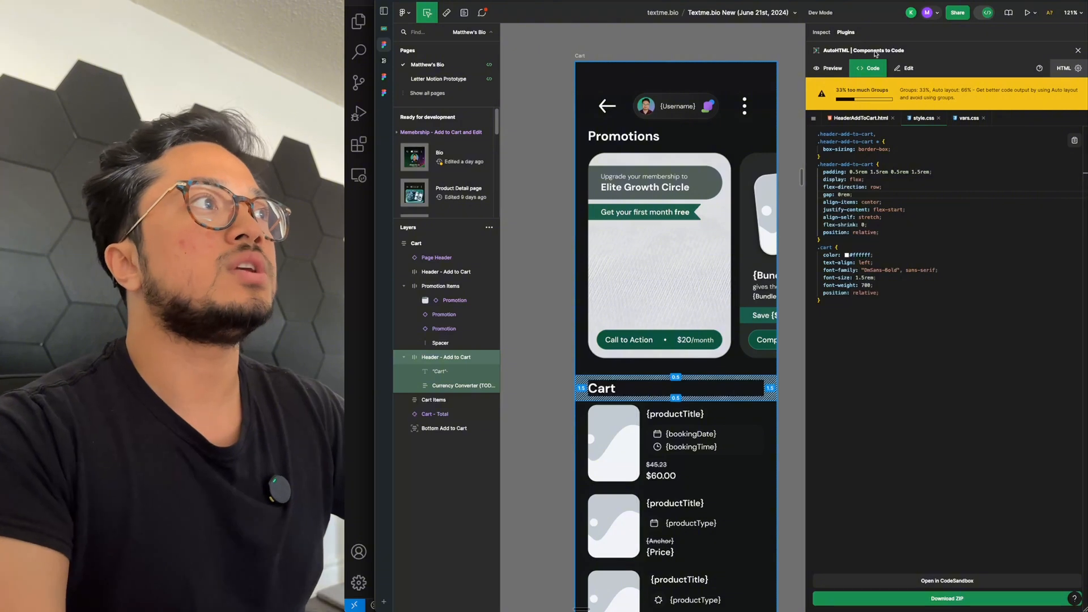
click(1071, 69)
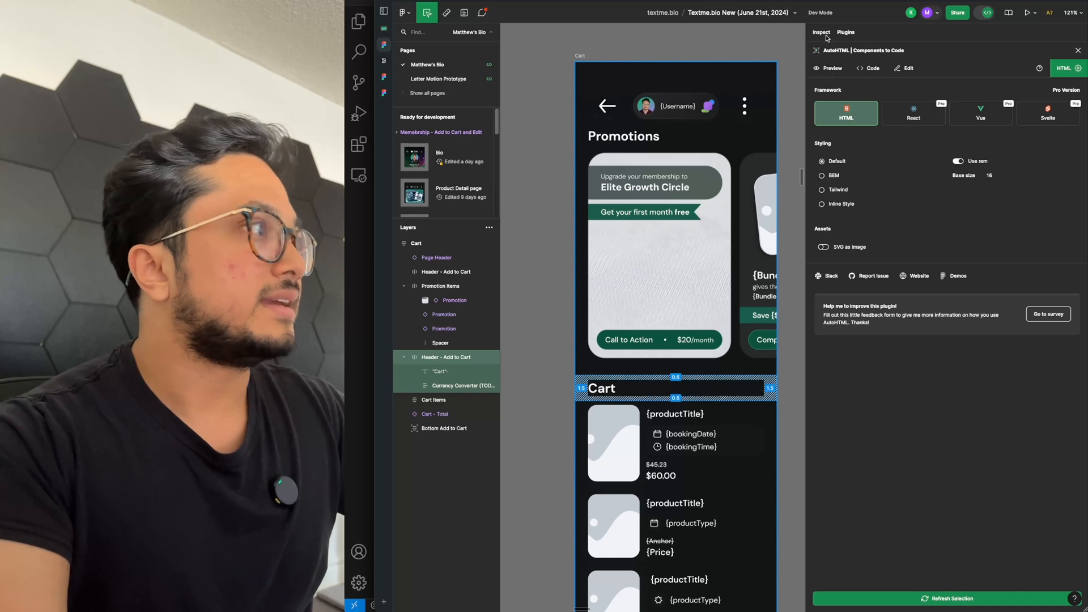
click(867, 68)
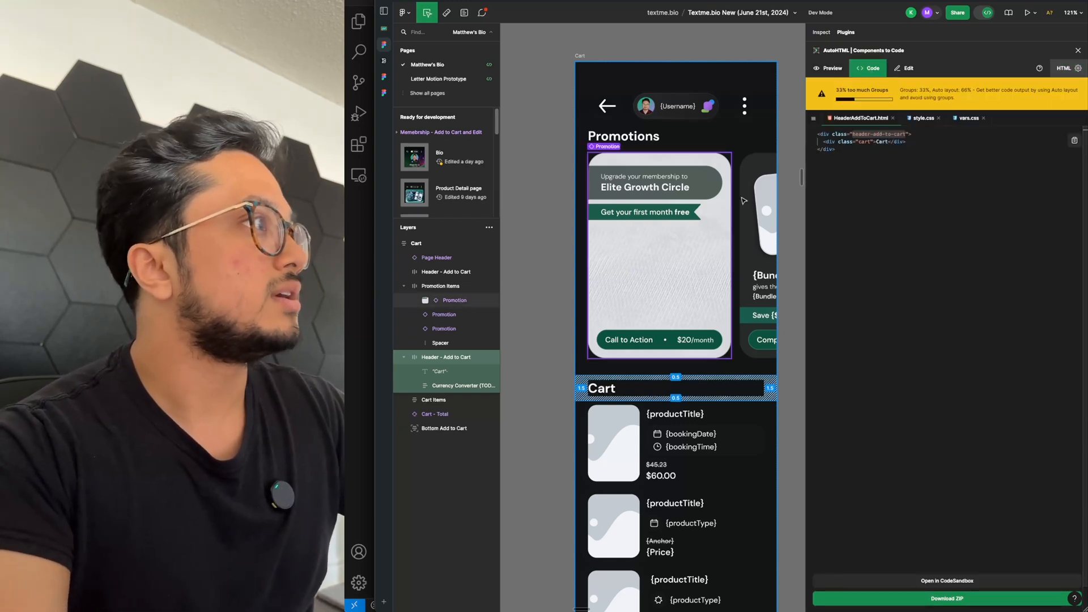
Step: Generate AutoHTML code for the entire Cart frame and preview the rendered HTML
click(443, 244)
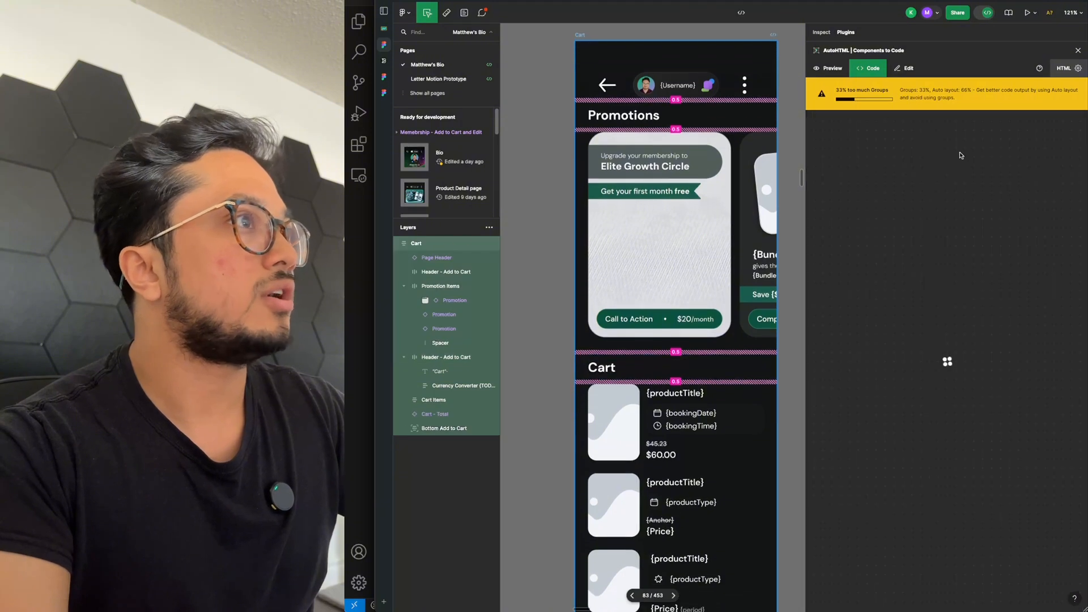
click(948, 392)
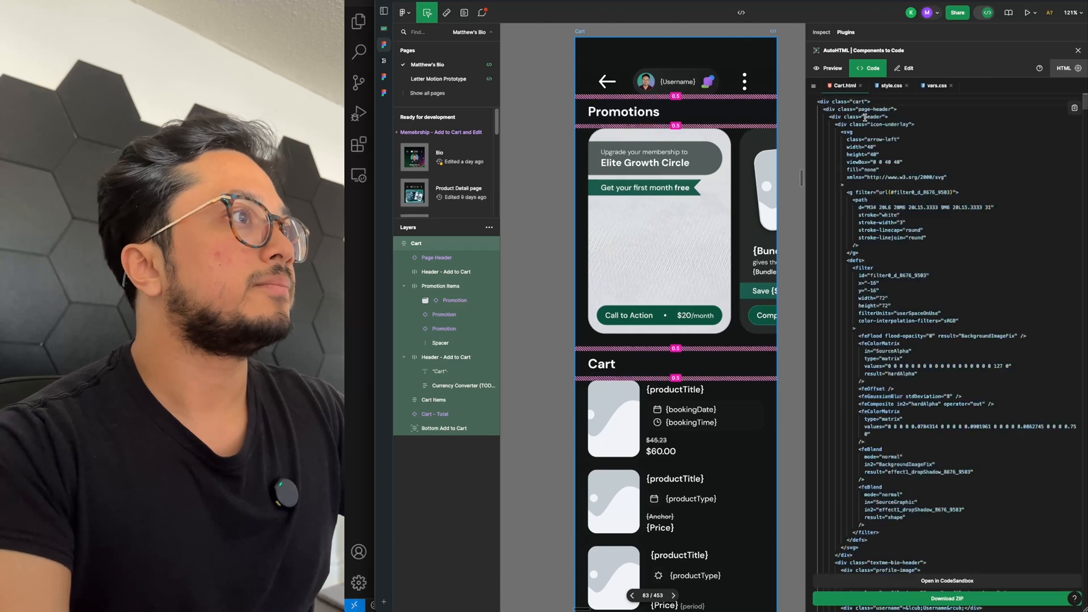
click(829, 69)
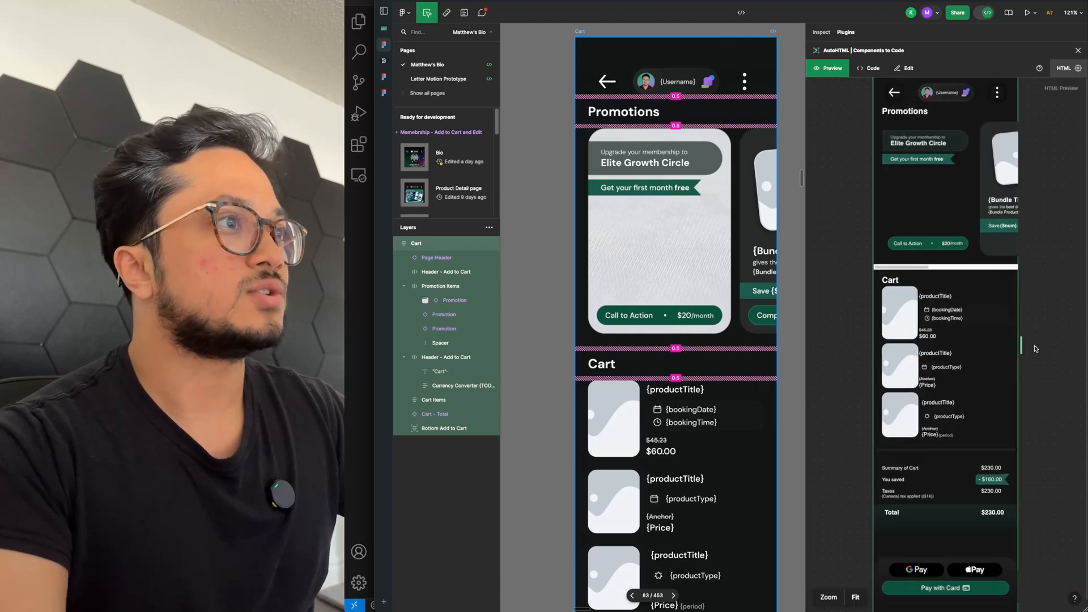
click(868, 69)
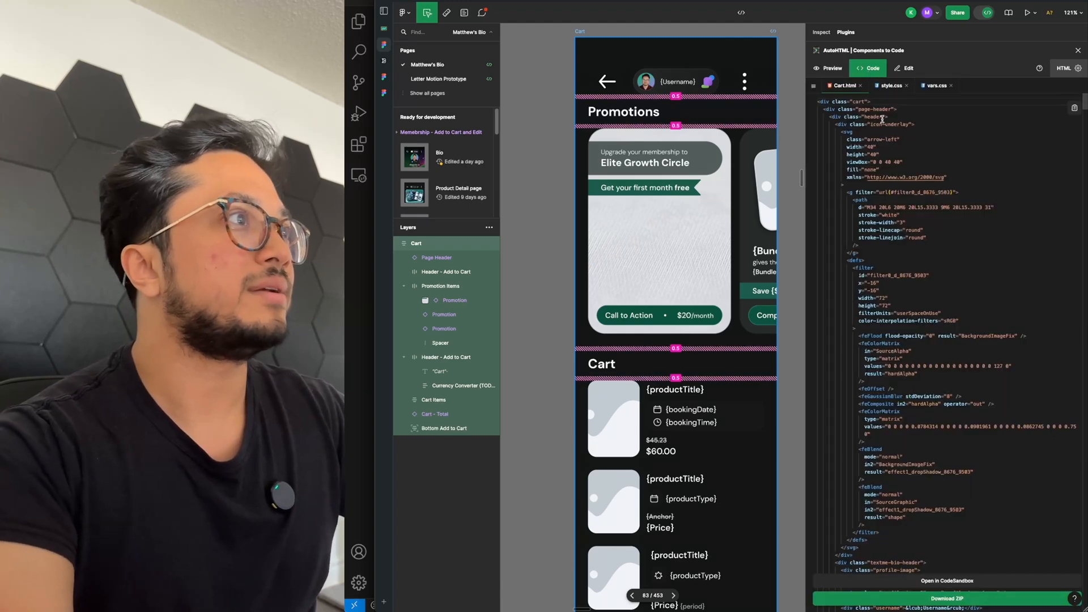
Step: Copy the .cart rule from the generated style.css and review its padding and overflow declarations against the cart design
click(891, 86)
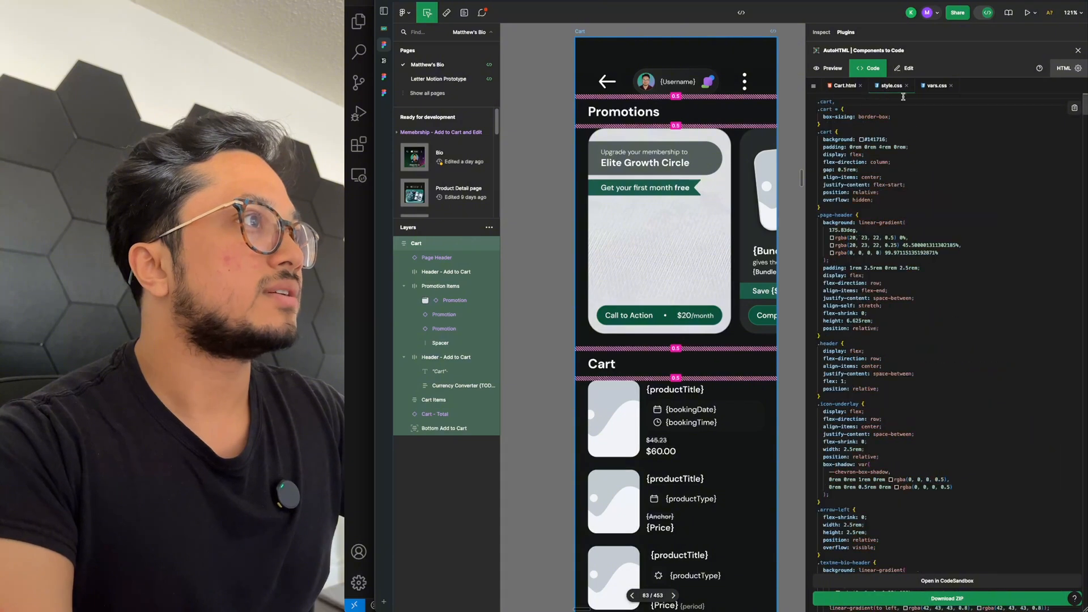
drag(820, 135, 830, 208)
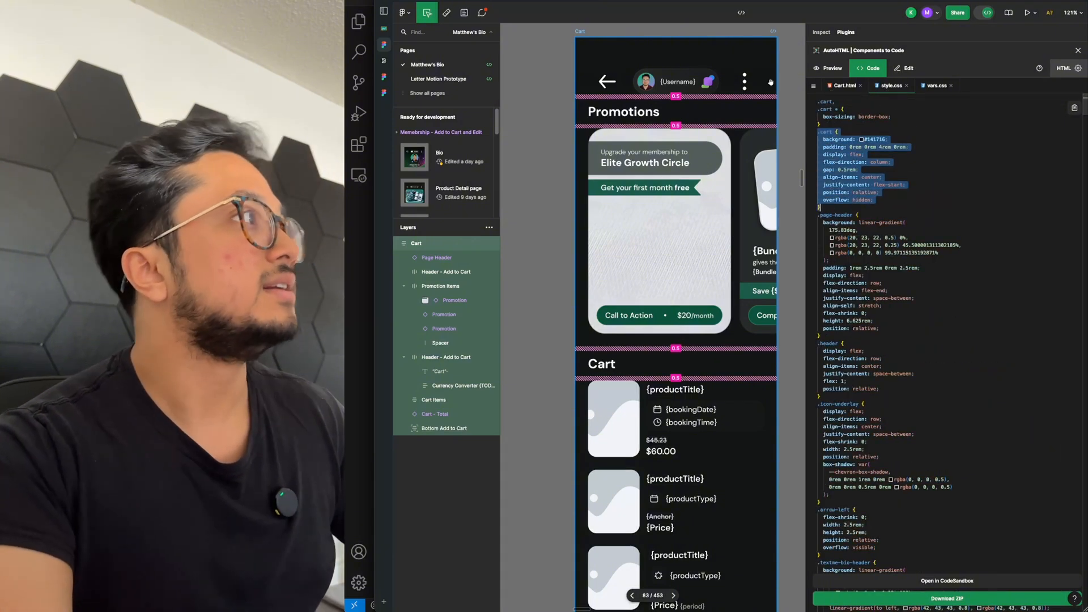
scroll(697, 506, down, 4)
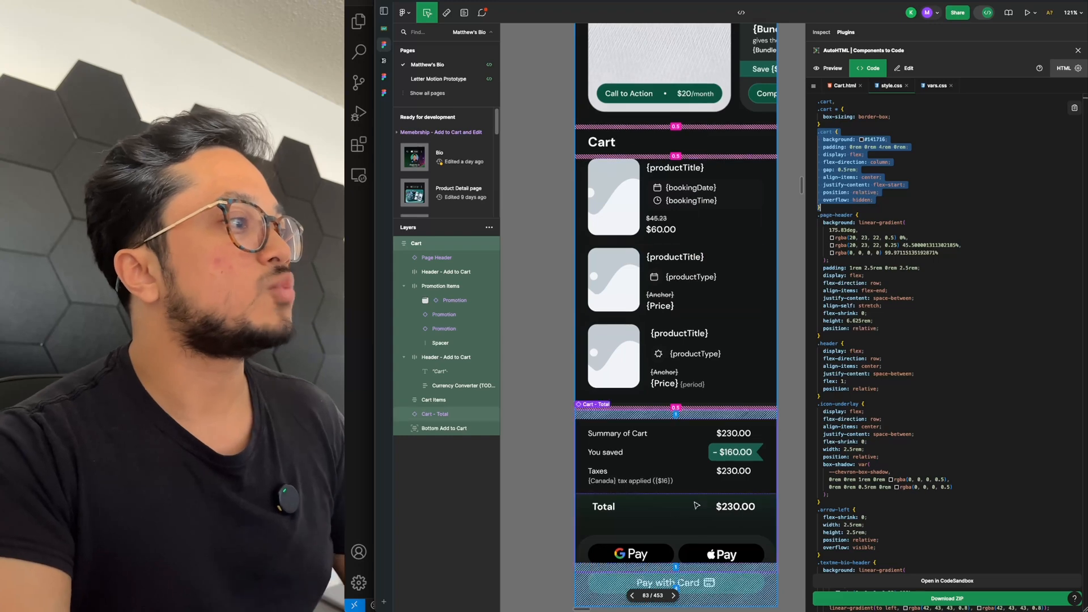
scroll(730, 282, up, 4)
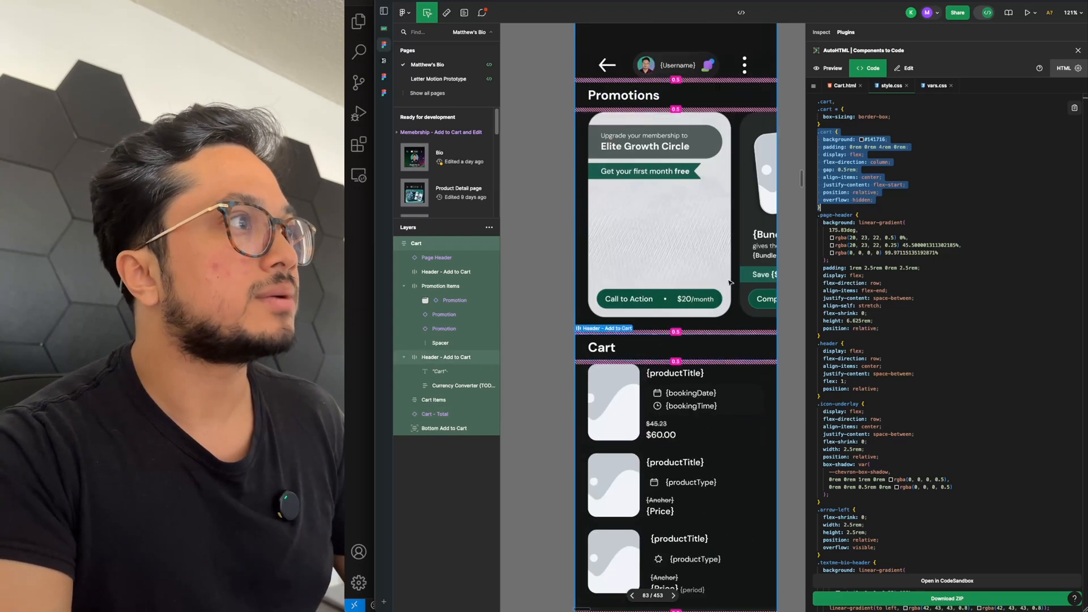
click(845, 192)
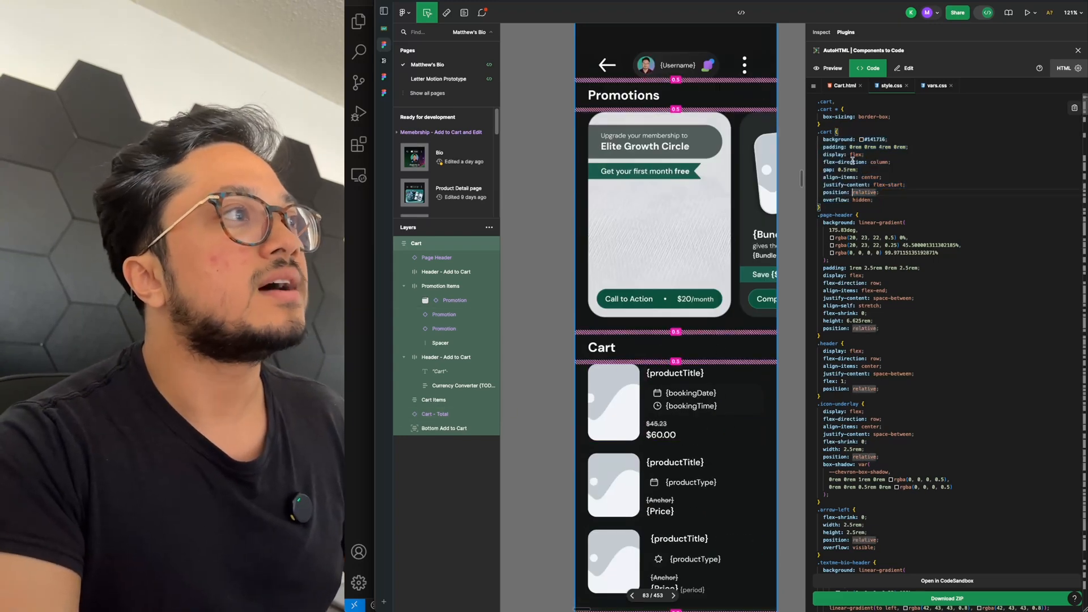
mouse_move(878, 149)
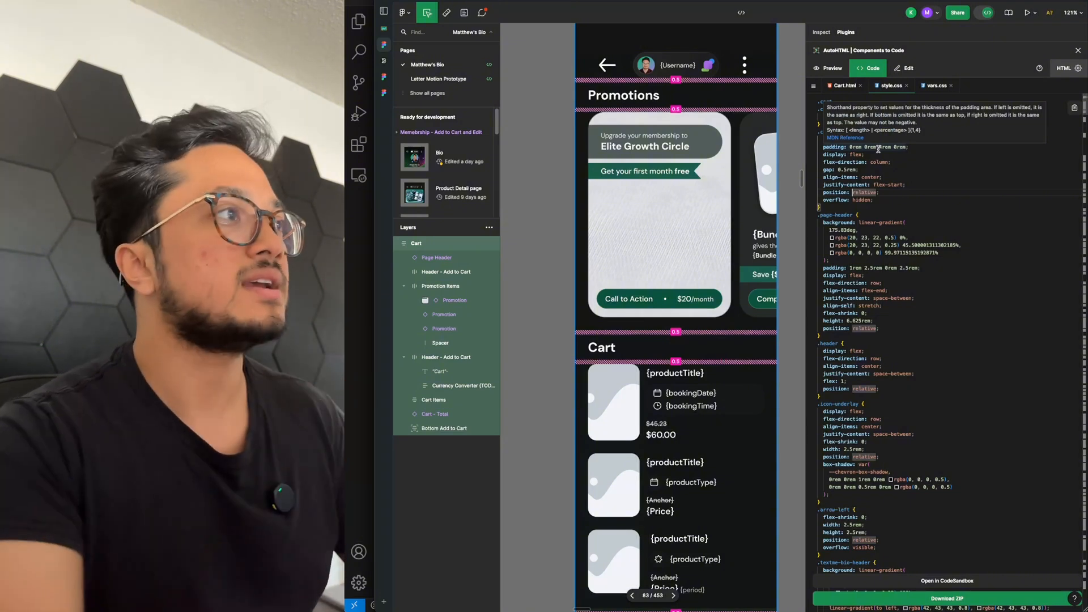
triple_click(830, 149)
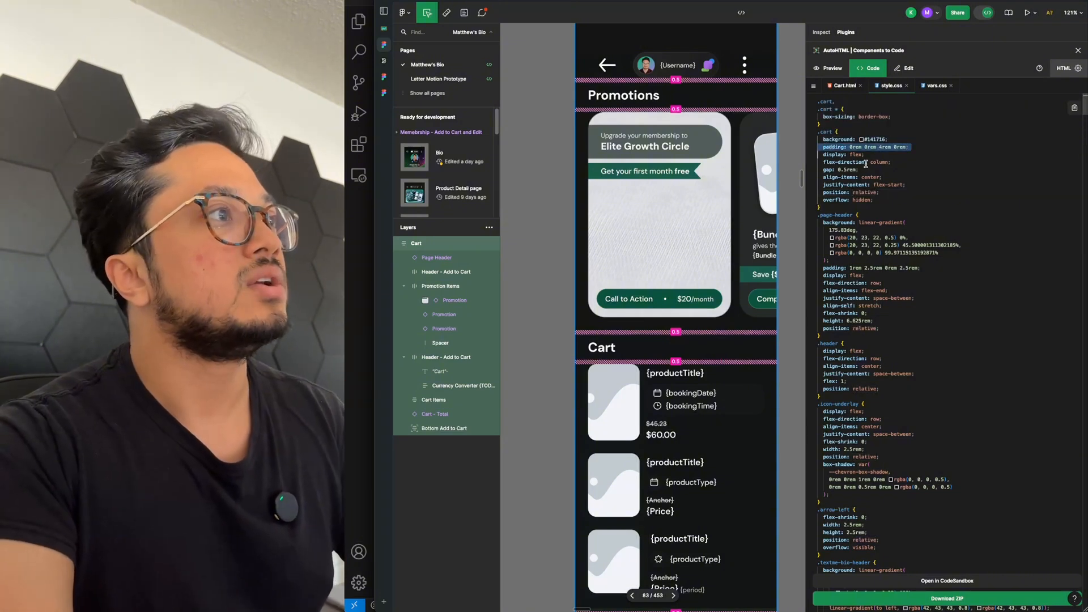
triple_click(838, 200)
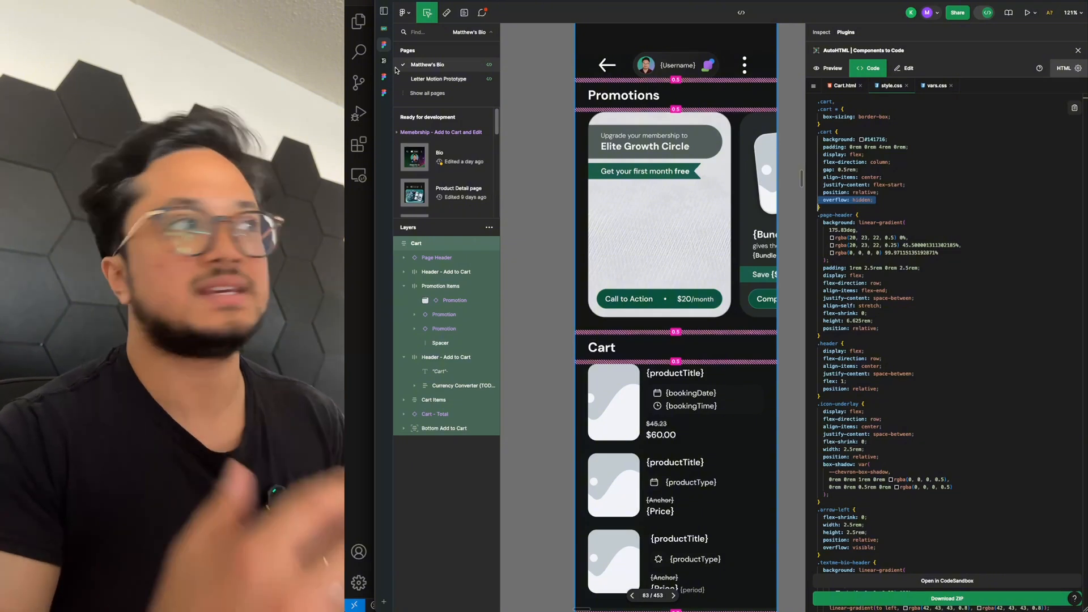
Step: Switch to the Builder.io cart page and insert the copied .cart rule above .cart-page in its custom CSS, scoped with an & prefix
click(420, 63)
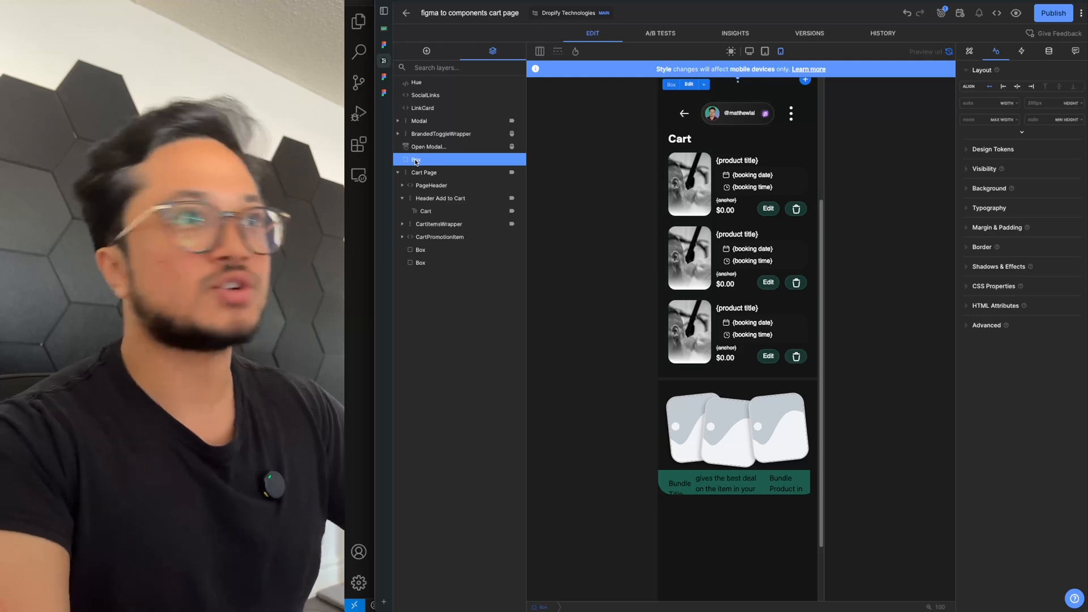
click(1051, 55)
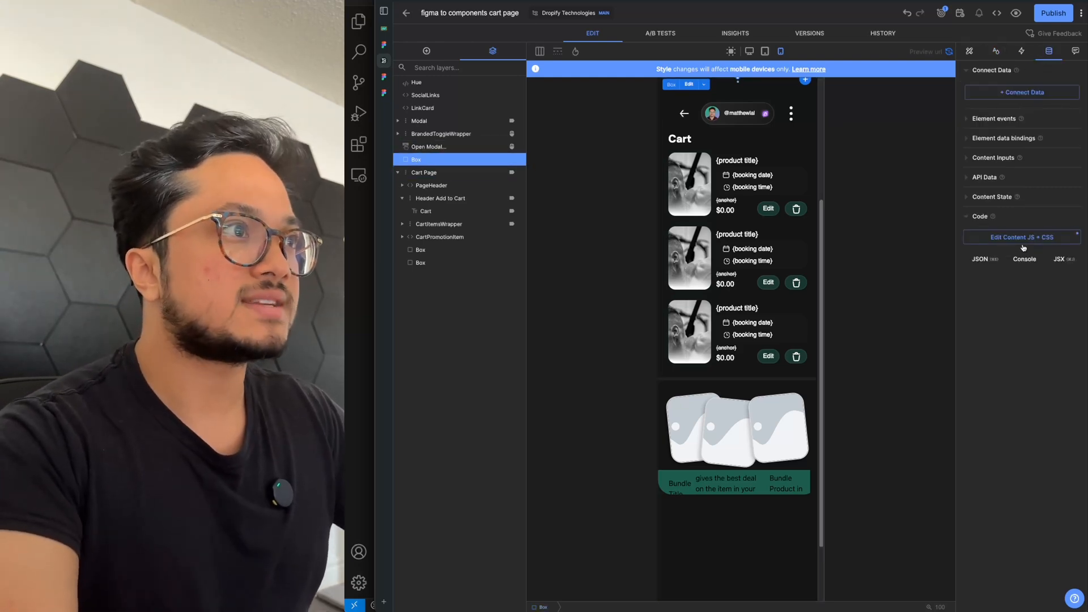
click(997, 237)
click(460, 203)
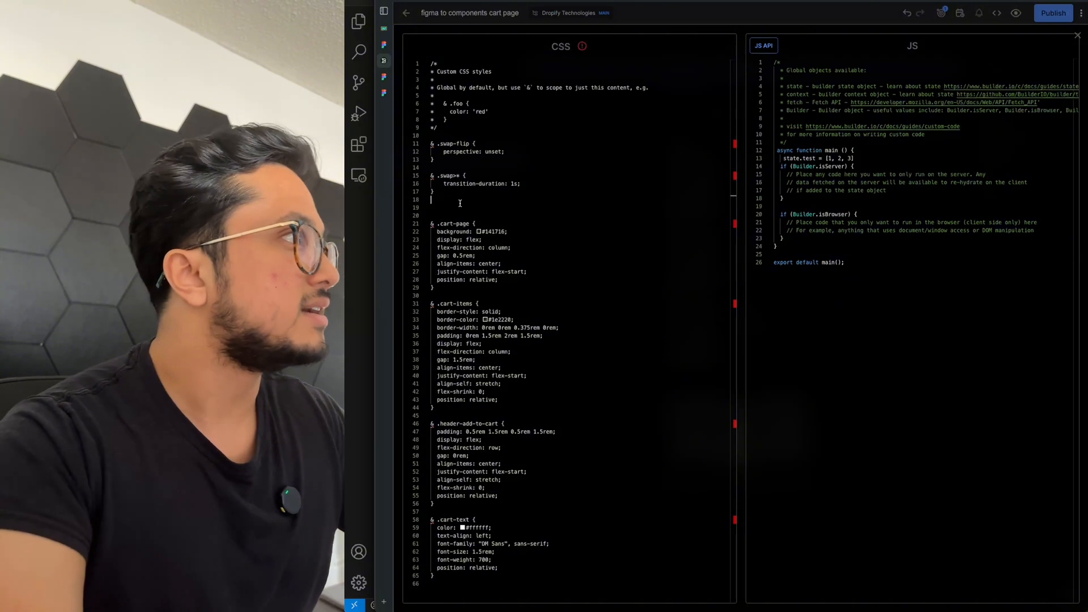
text(.cart {   background: #141716;   padding: 0rem 0rem 4rem 0rem;   display: flex;   flex-direction: column;   gap: 0.5rem;   align-items: center;   justify-content: flex-start;   position: relative;   overflow: hidden; })
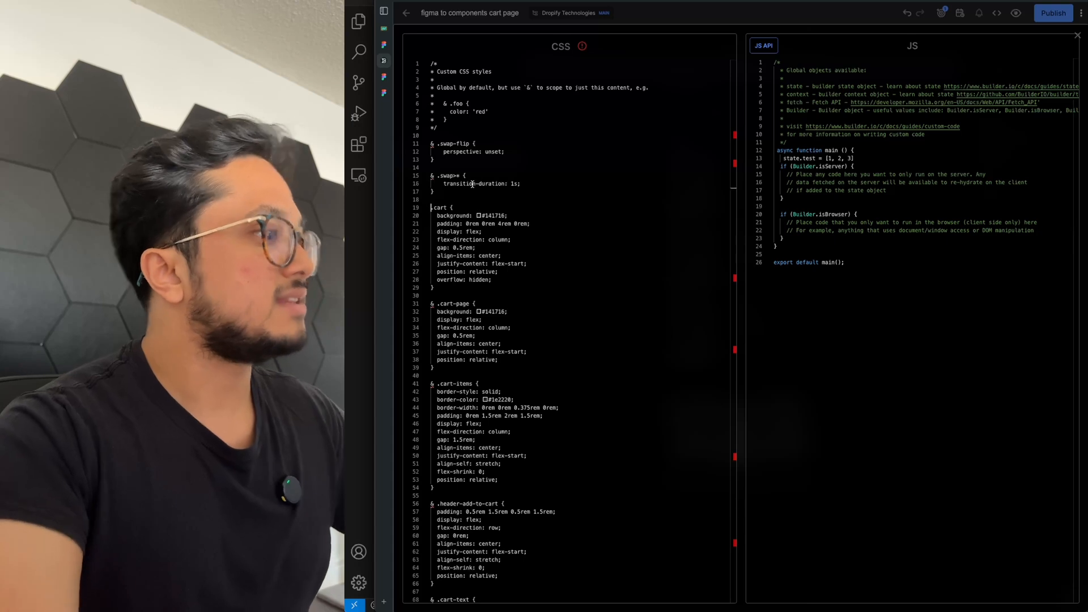
text(&)
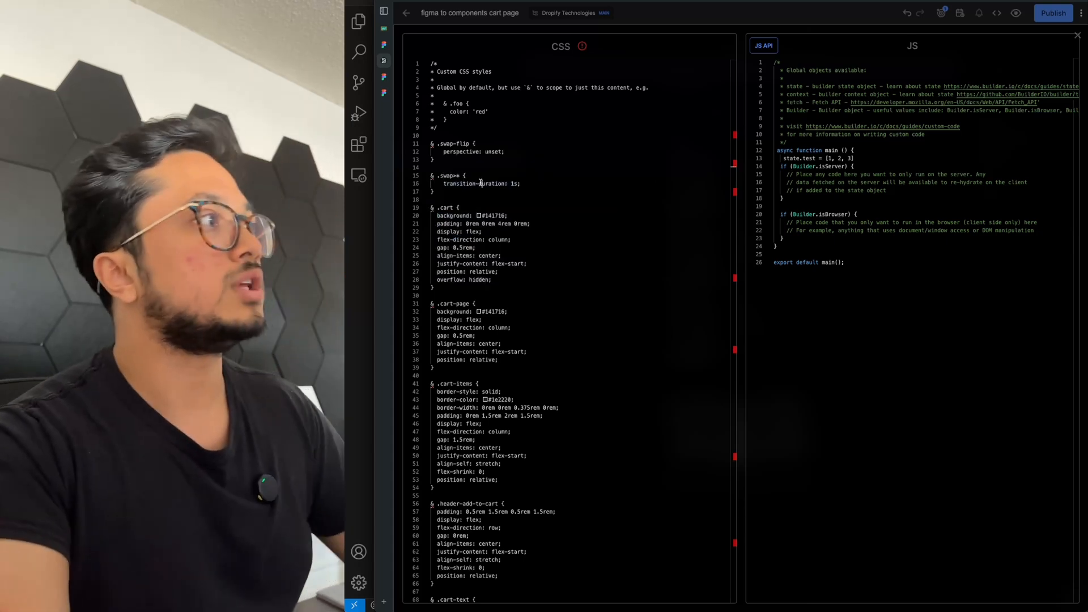
Step: Delete the overflow and padding declarations from the new .cart rule and close the code editor
double_click(481, 182)
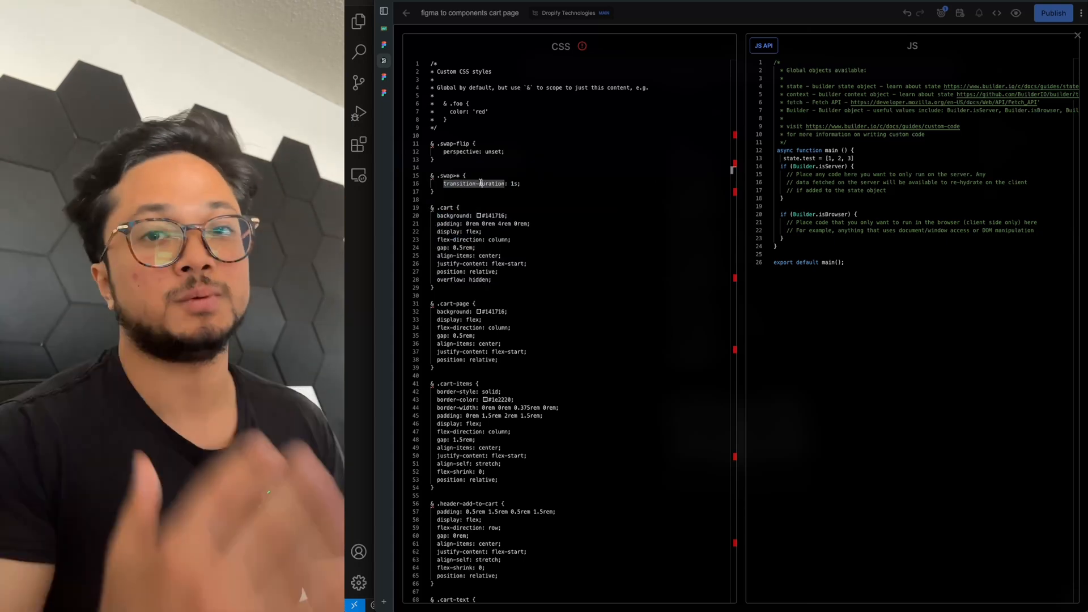
click(447, 231)
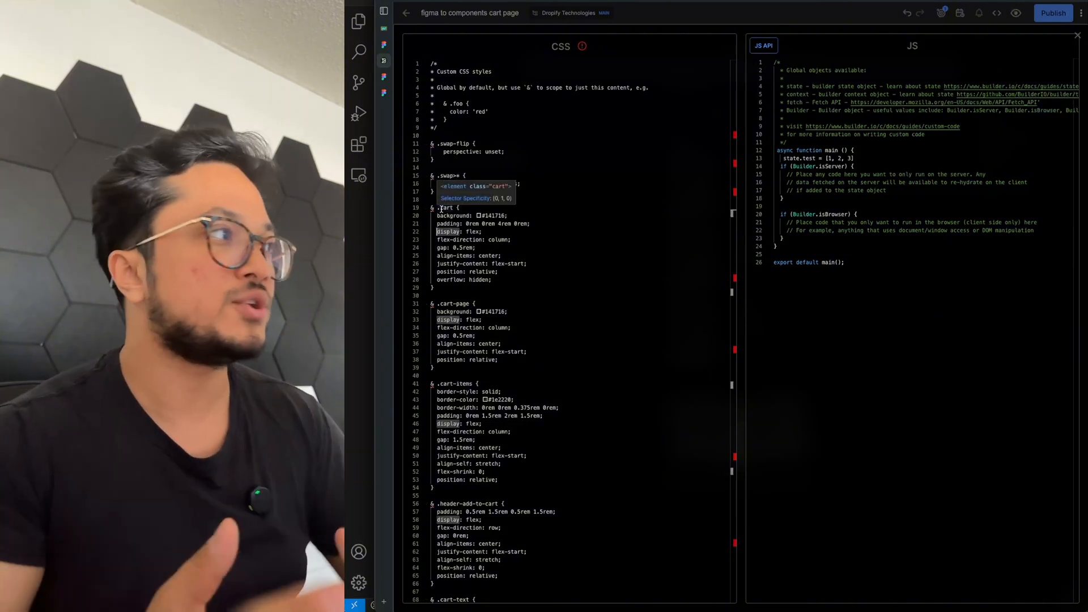
double_click(441, 209)
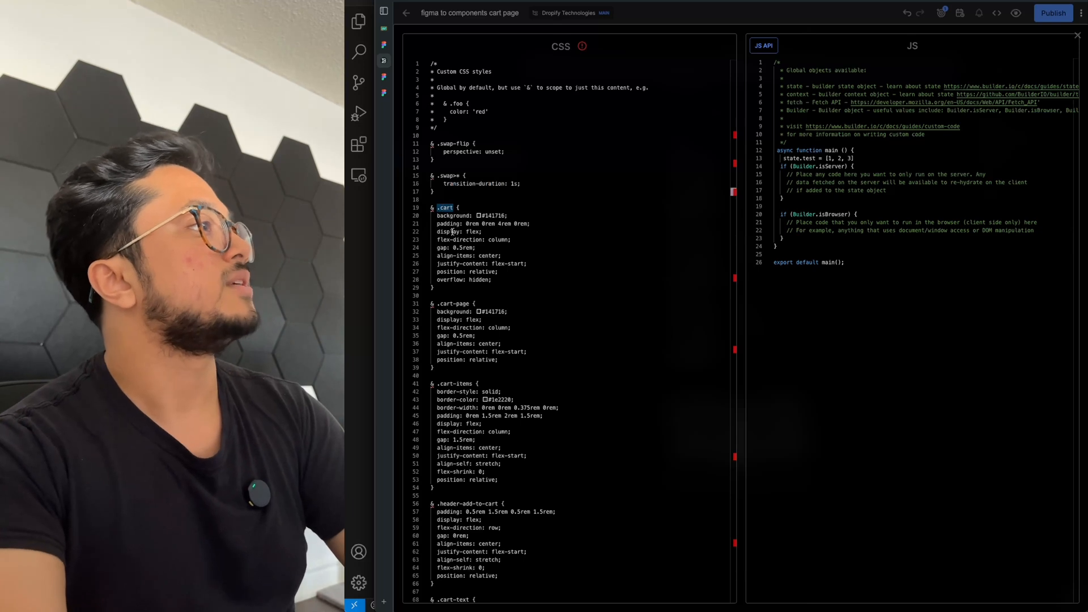
triple_click(448, 280)
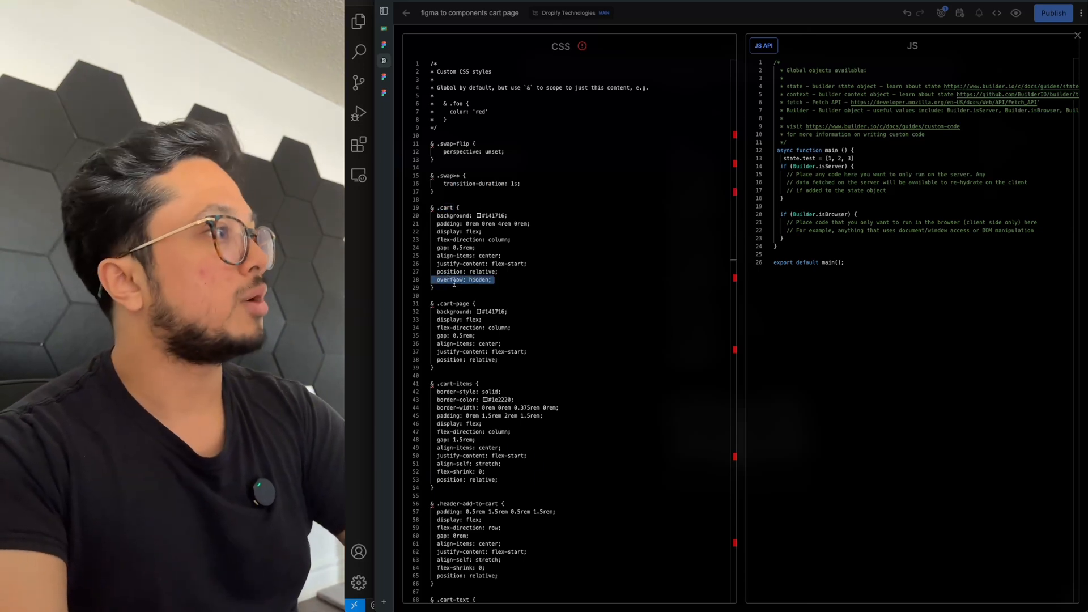
key(BackSpace)
triple_click(443, 225)
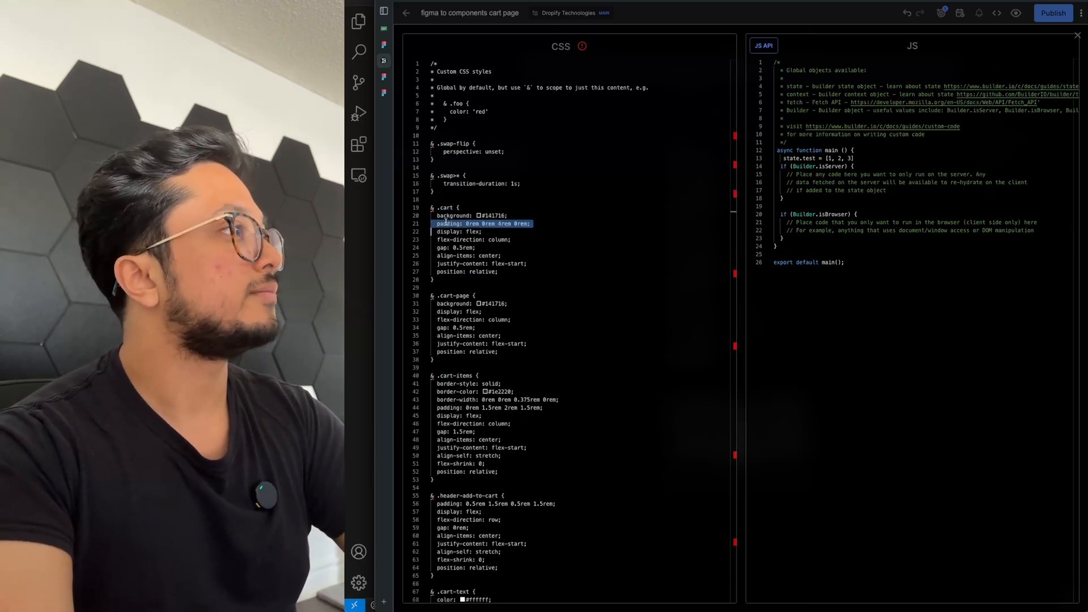
key(BackSpace)
click(1078, 35)
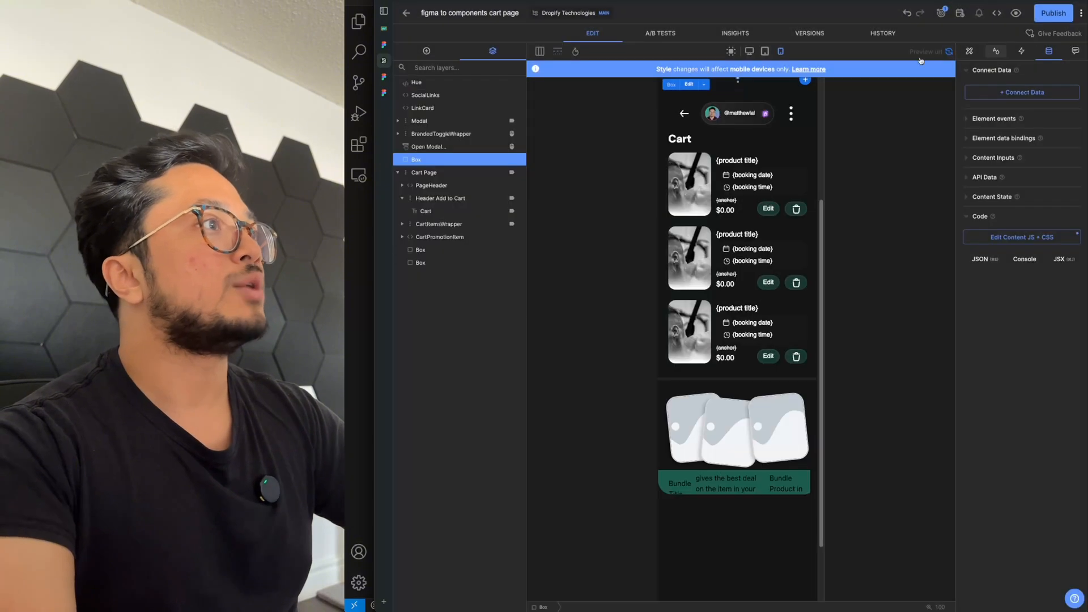
Step: Rename the Box layer directly above Cart Page as Cart
double_click(426, 162)
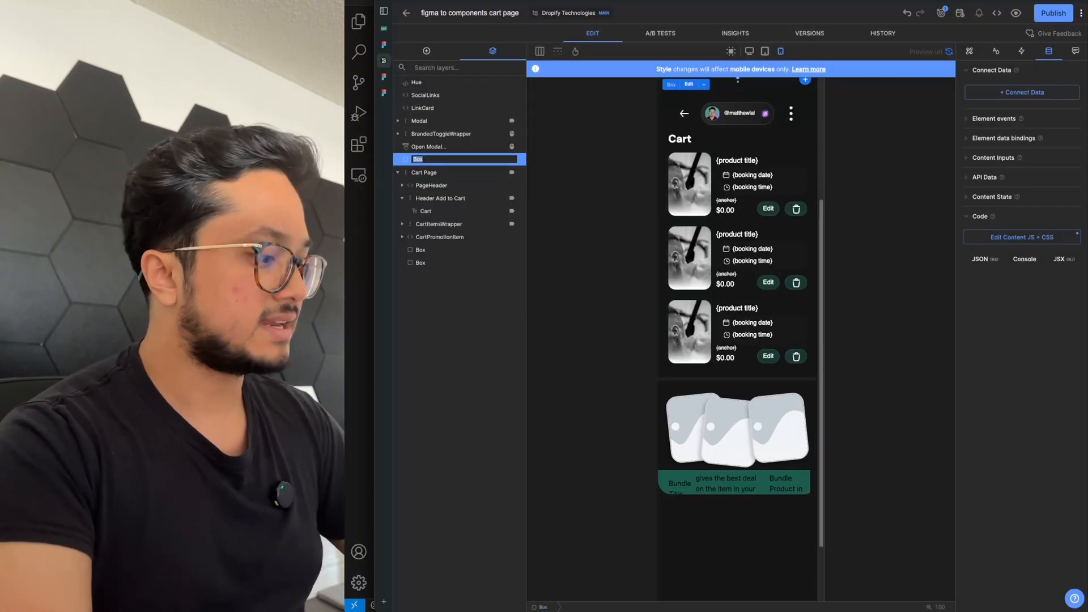
text(Cart)
key(Return)
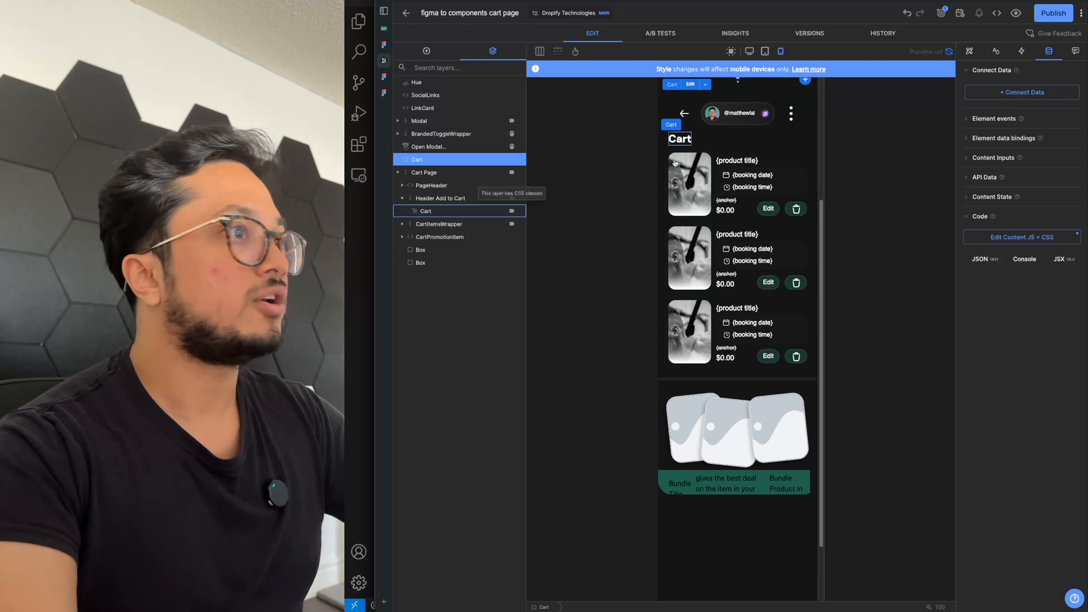
Step: Clear all CSS properties of the new Cart box at the desktop breakpoint and return to the mobile view
click(997, 53)
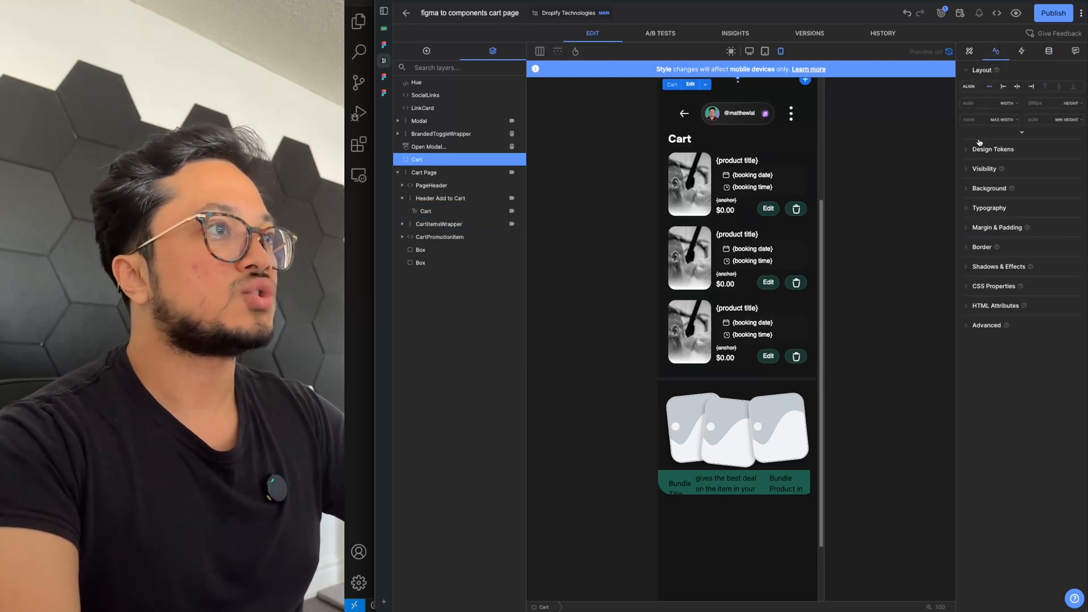
click(752, 51)
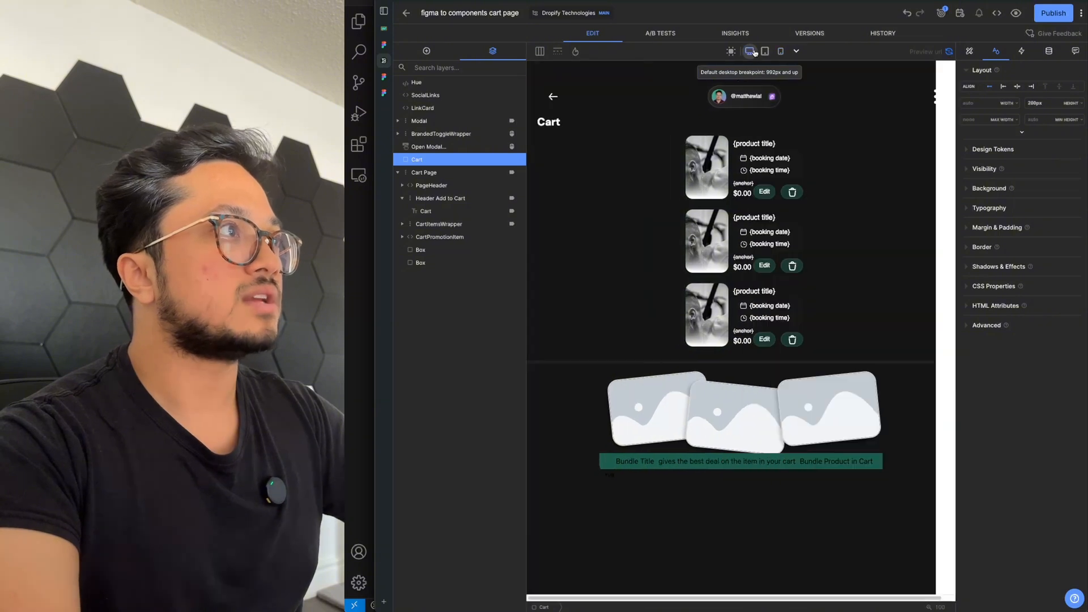
click(996, 286)
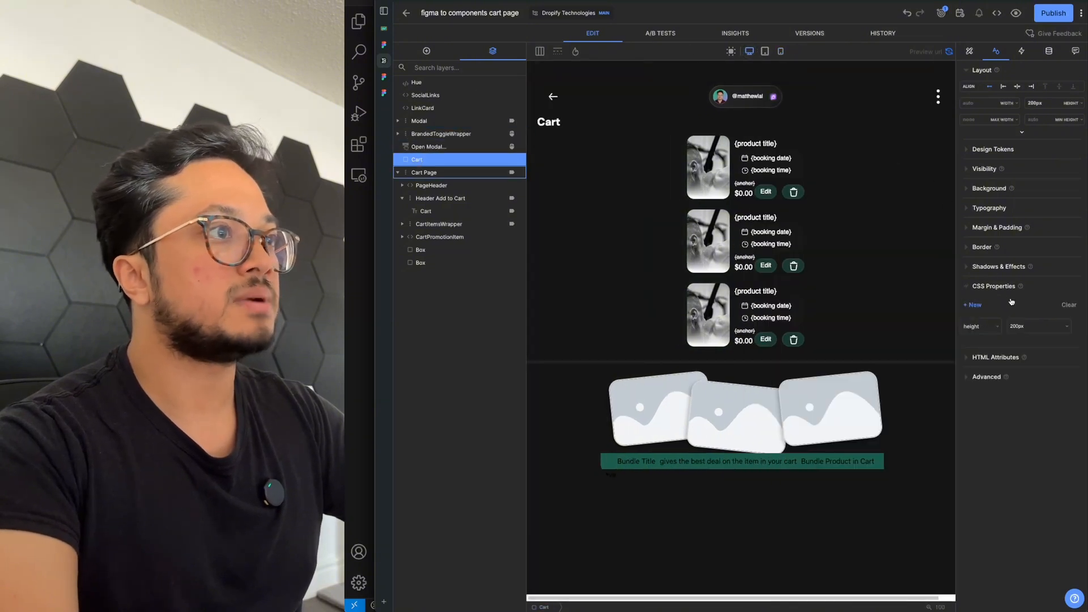
click(1067, 307)
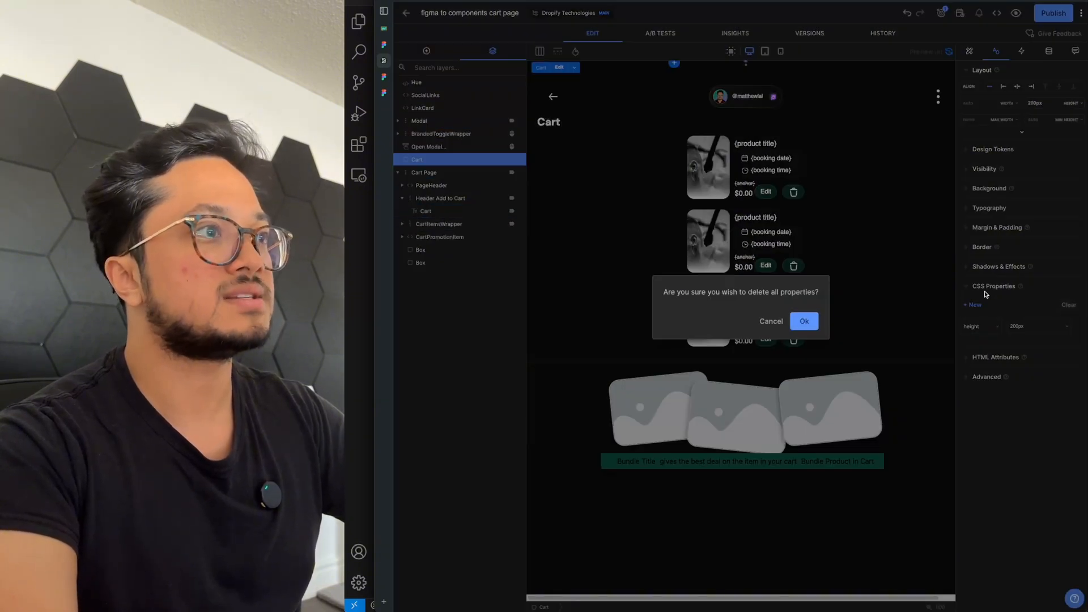
click(803, 320)
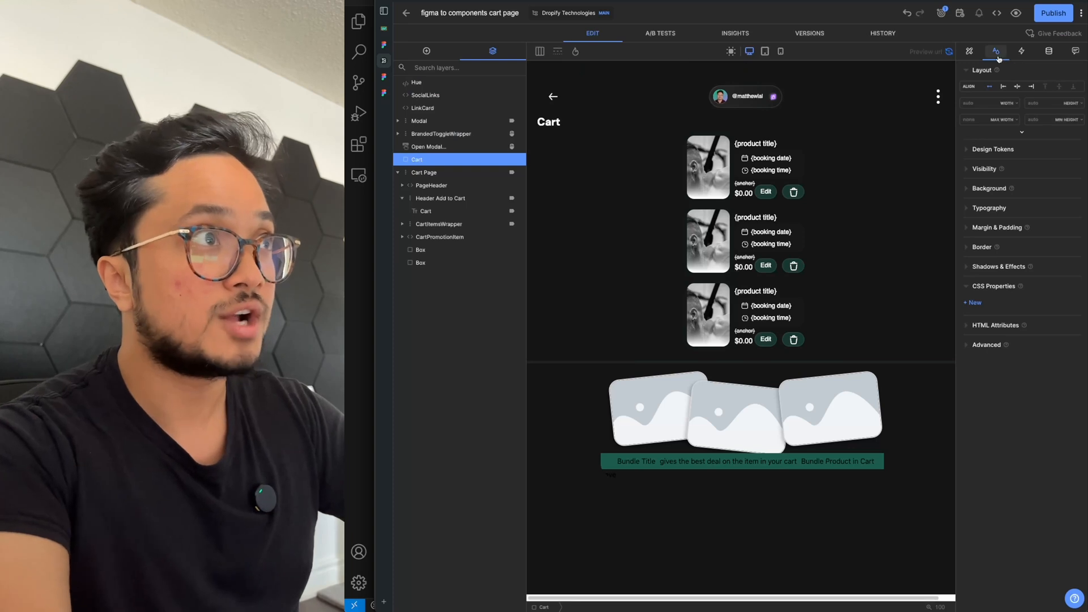
click(780, 52)
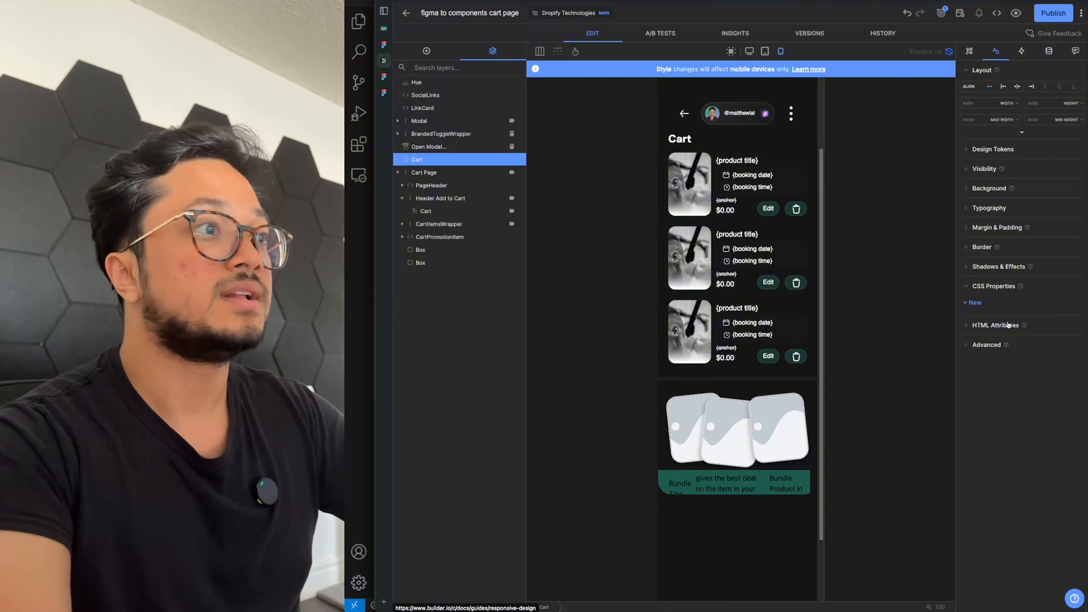
Step: Assign the CSS class cart to the Cart box in its advanced style settings
click(973, 292)
click(971, 323)
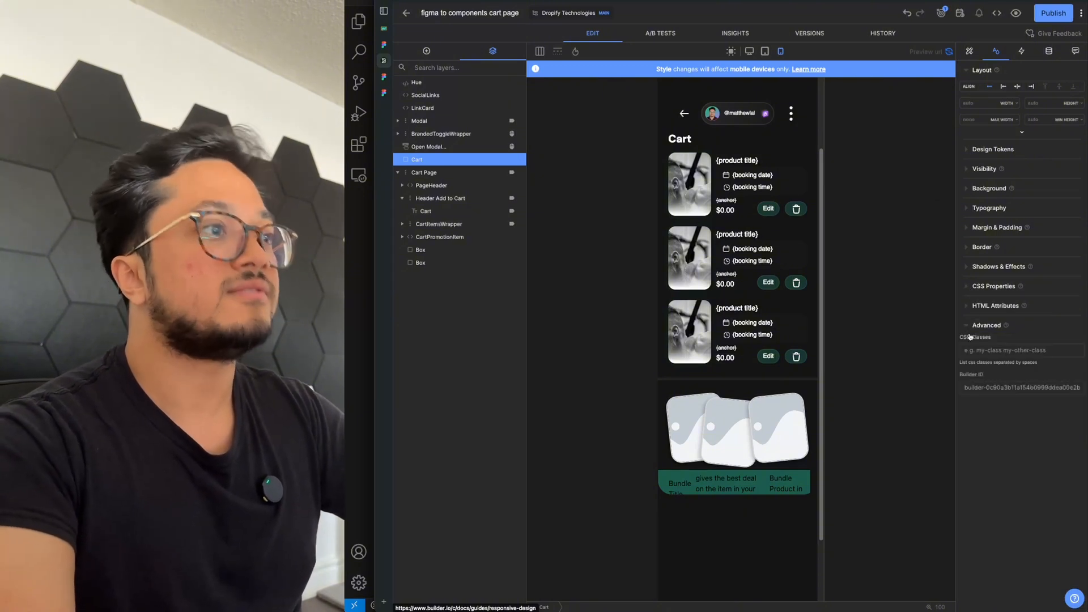
click(980, 350)
text(cart)
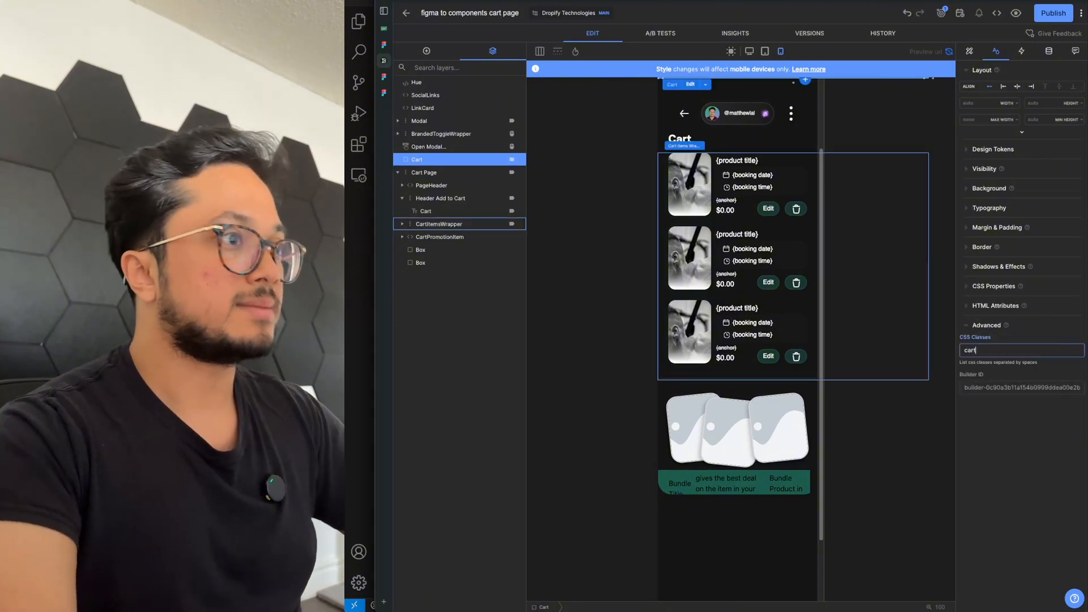
Step: Check the .cart rule in the content's custom CSS and review the Coda training notes on building page layers, returning to Builder.io
click(1049, 51)
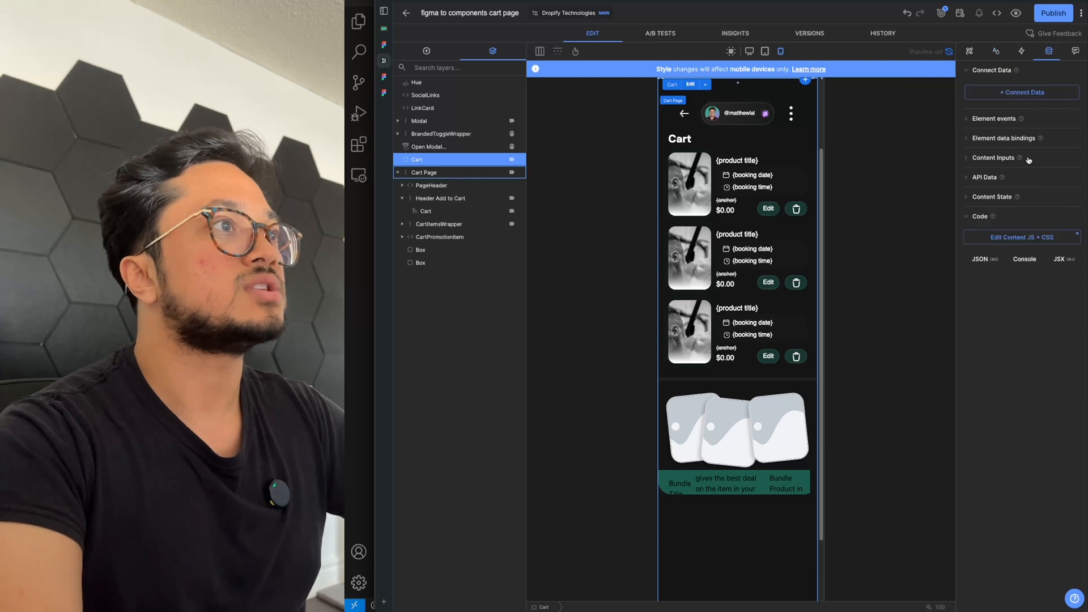
click(1020, 237)
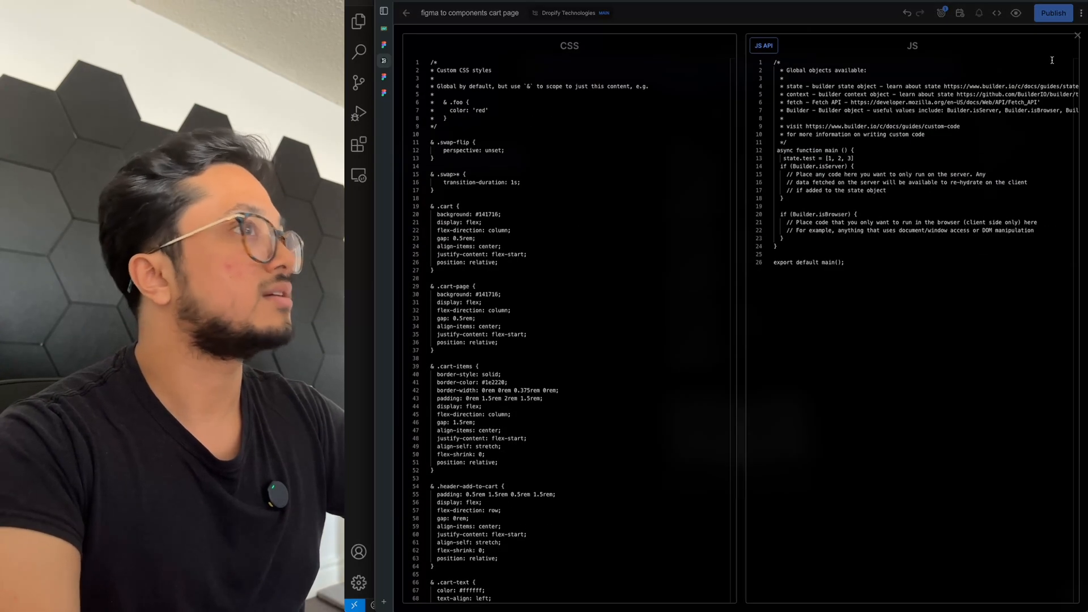
click(1077, 36)
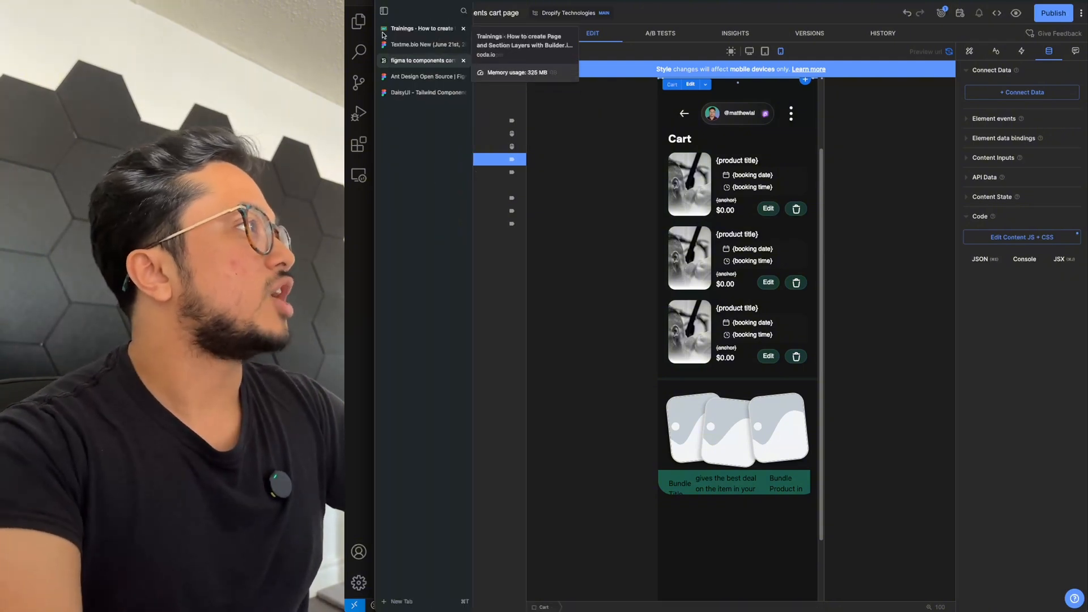
click(383, 28)
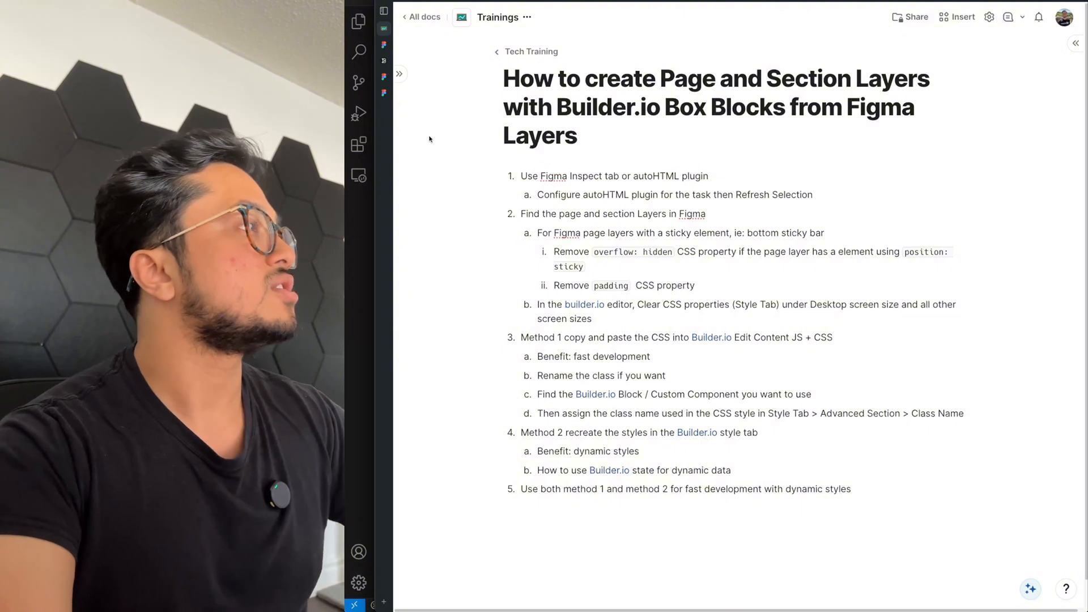
click(408, 61)
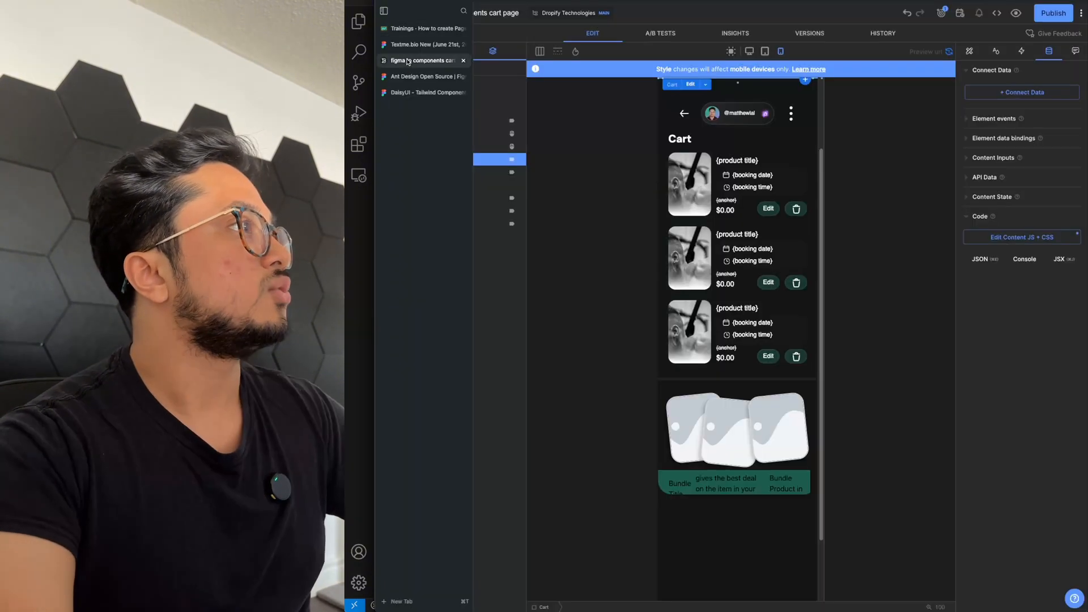
Step: Insert a new Box inside the Cart box and expand Cart in the layer tree
click(426, 50)
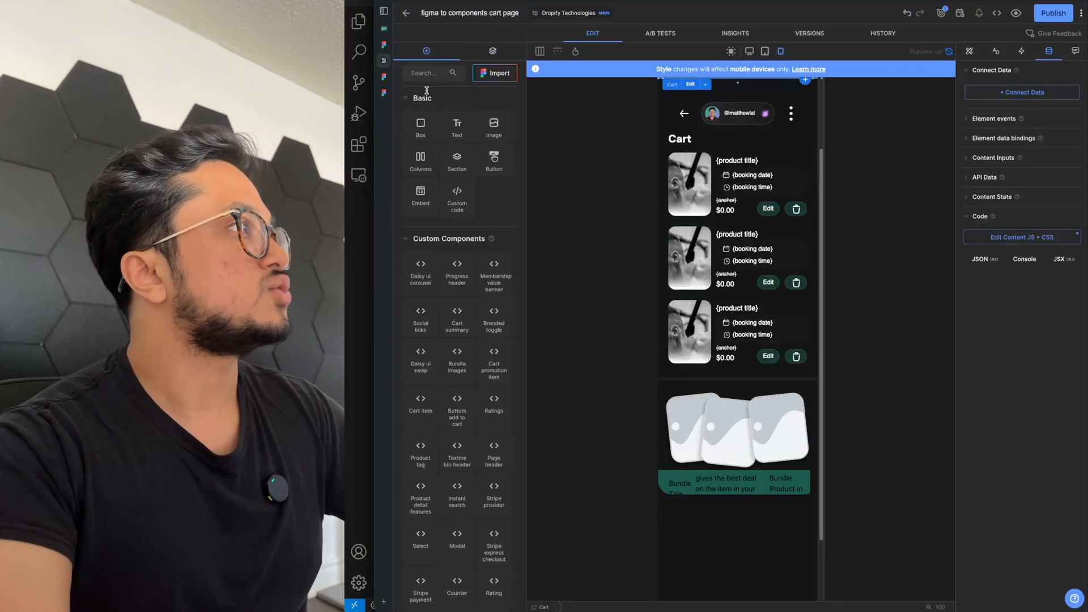
click(492, 51)
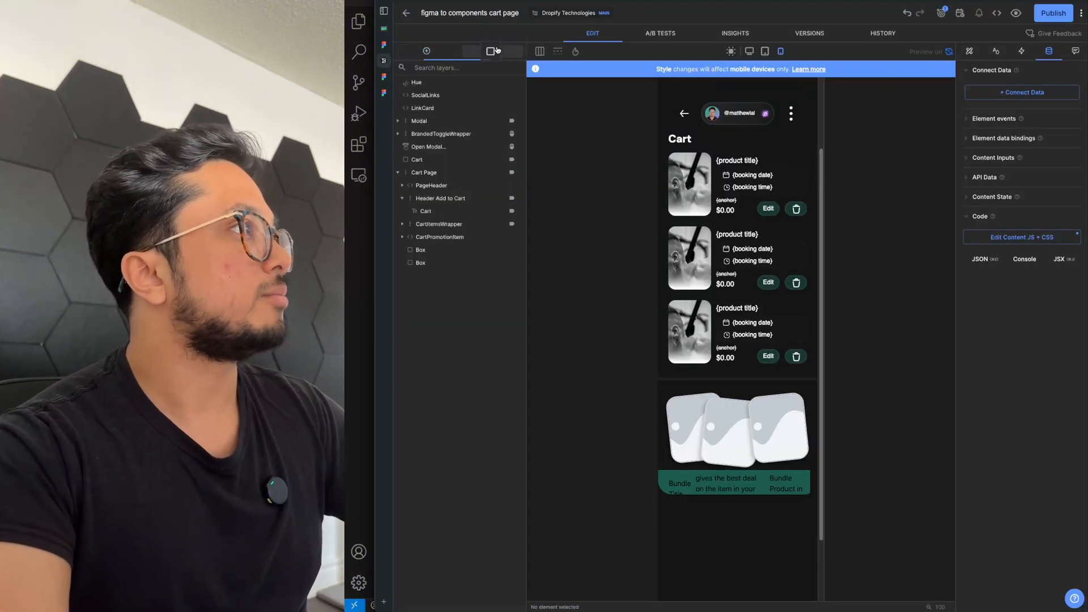
click(438, 161)
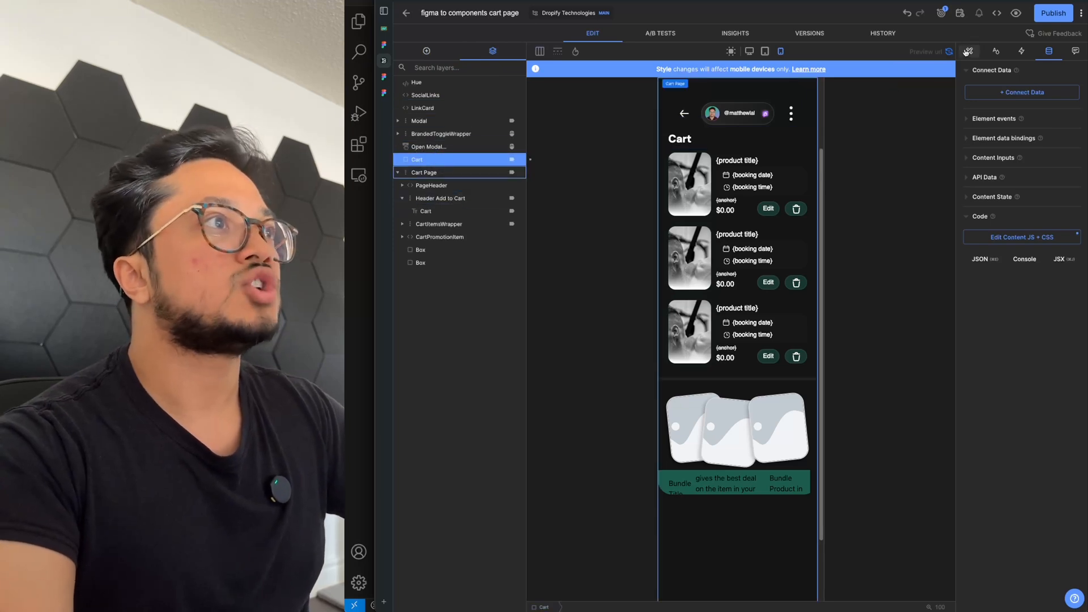
click(996, 51)
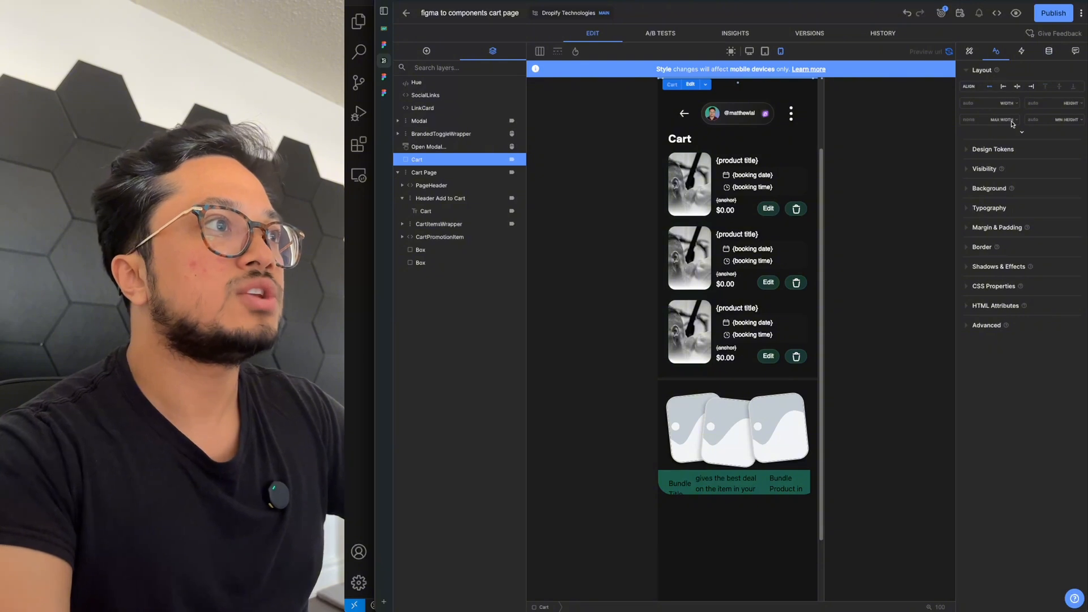
click(427, 52)
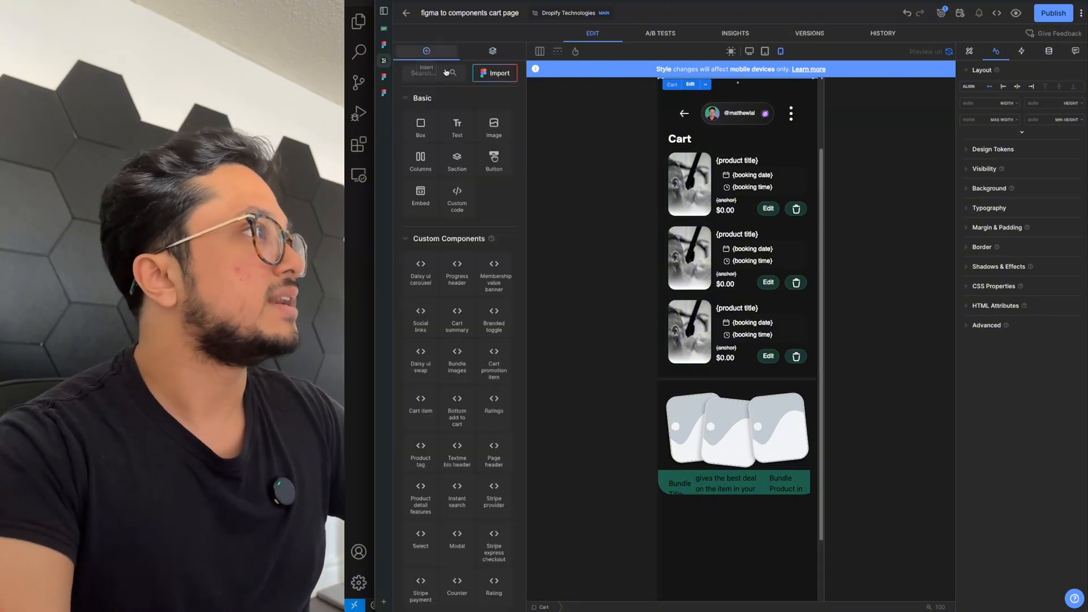
drag(422, 123, 432, 162)
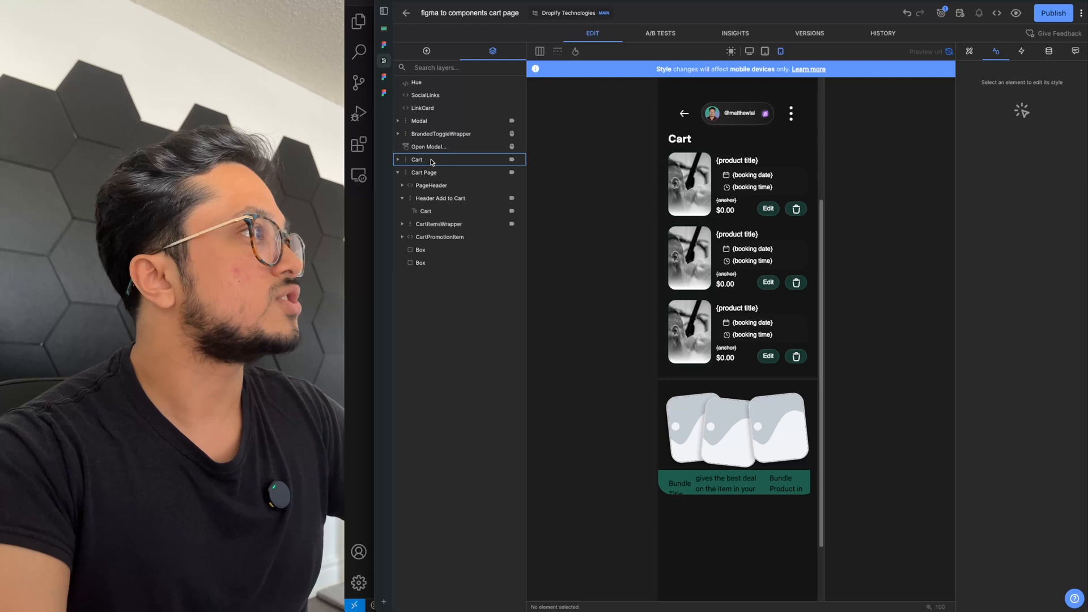
click(397, 160)
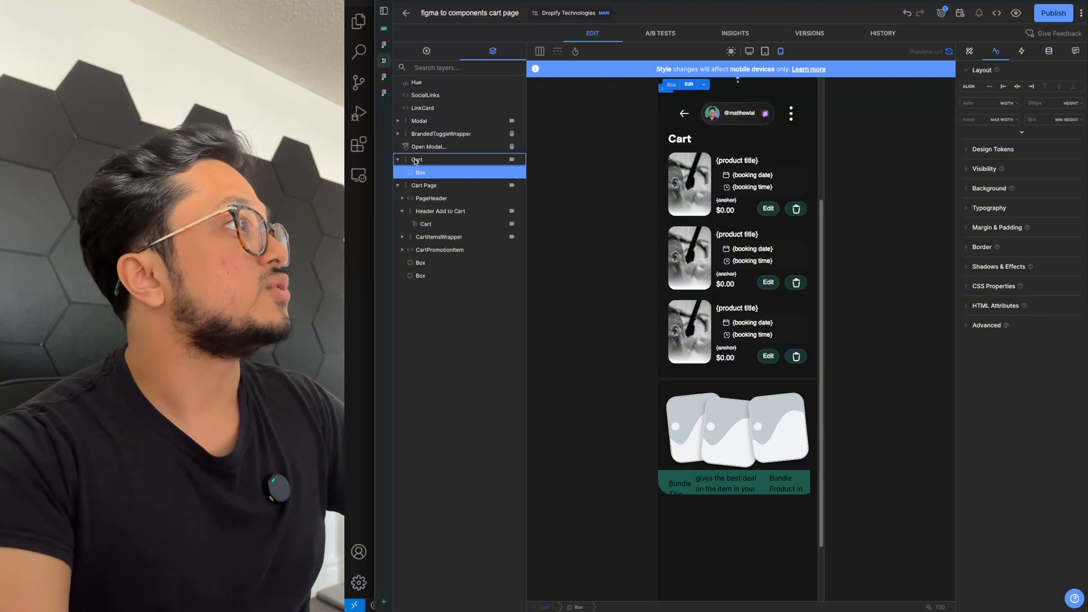
click(416, 160)
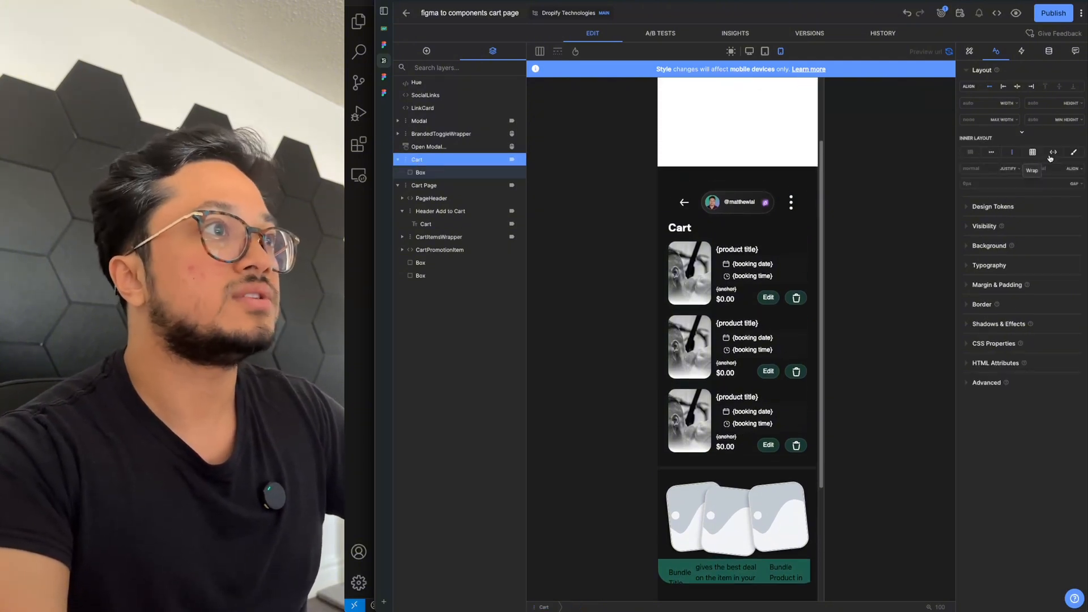
Step: Clear all CSS properties of the Box nested in Cart at the desktop breakpoint
click(421, 173)
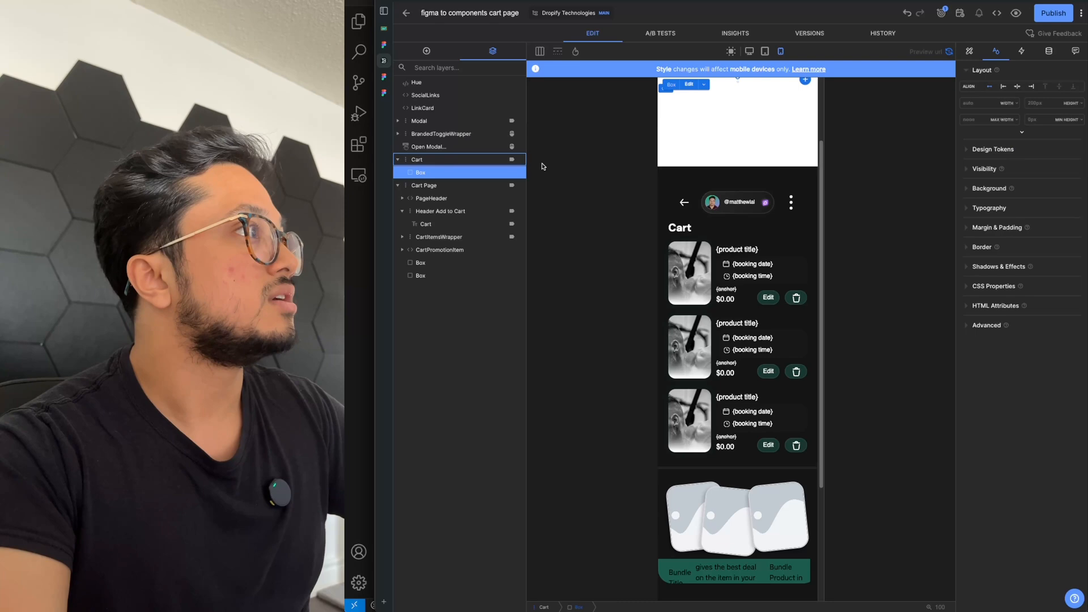
click(749, 51)
click(995, 286)
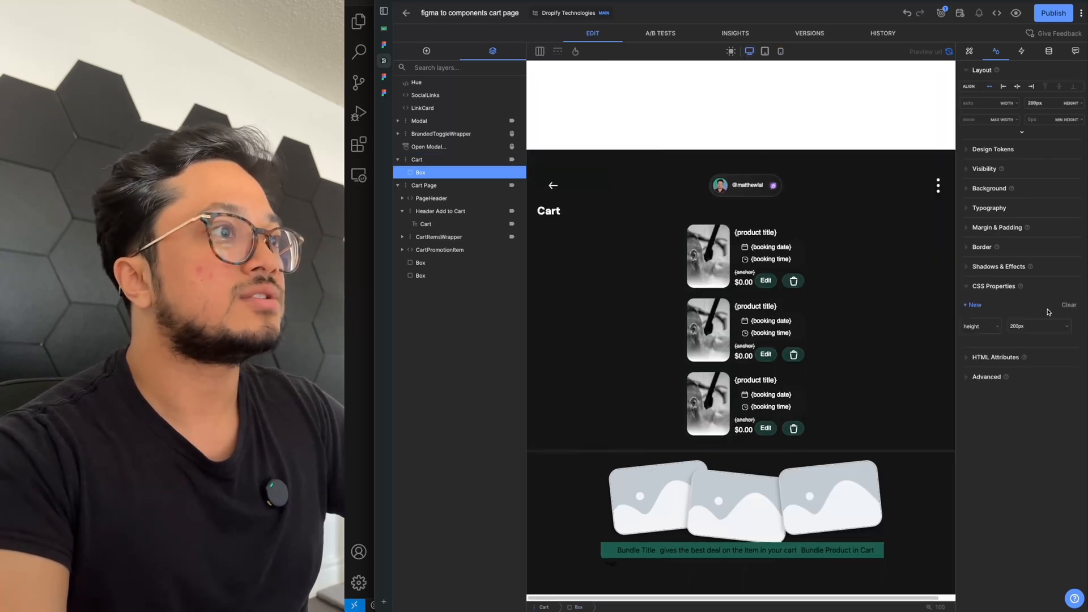
click(1069, 305)
click(805, 322)
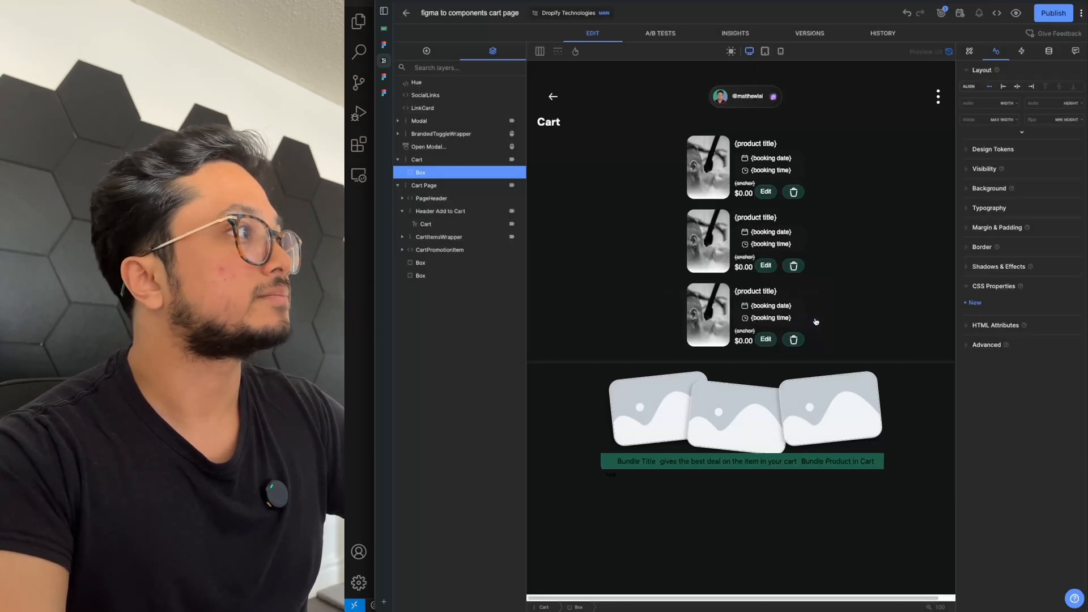
Step: Switch to the Textme.bio Figma file, select the Cart section's Header - Add to Cart layer, and display its style.css in AutoHTML
click(384, 77)
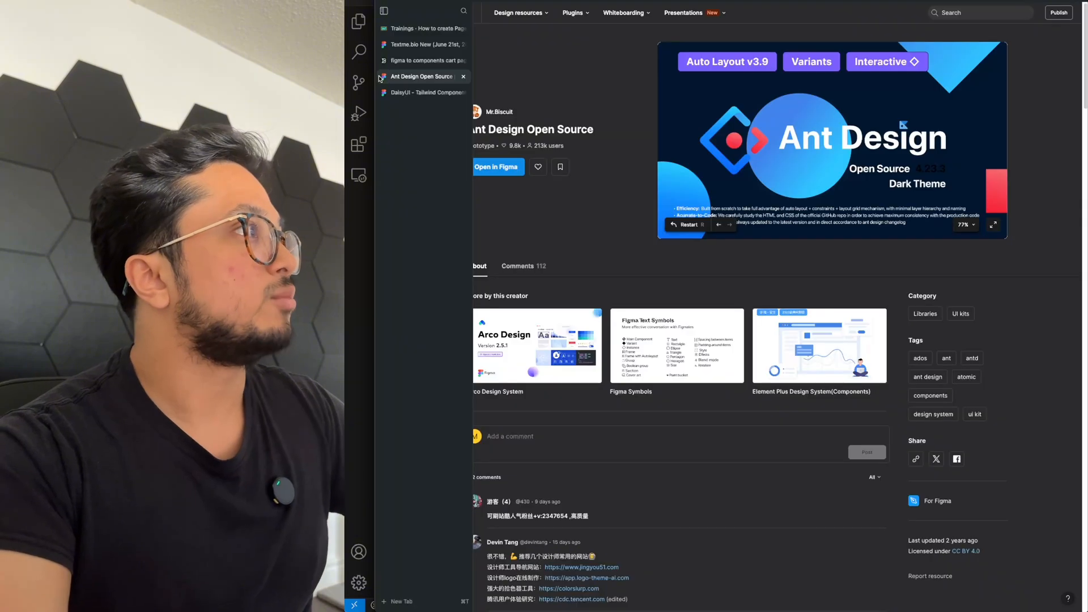
click(397, 47)
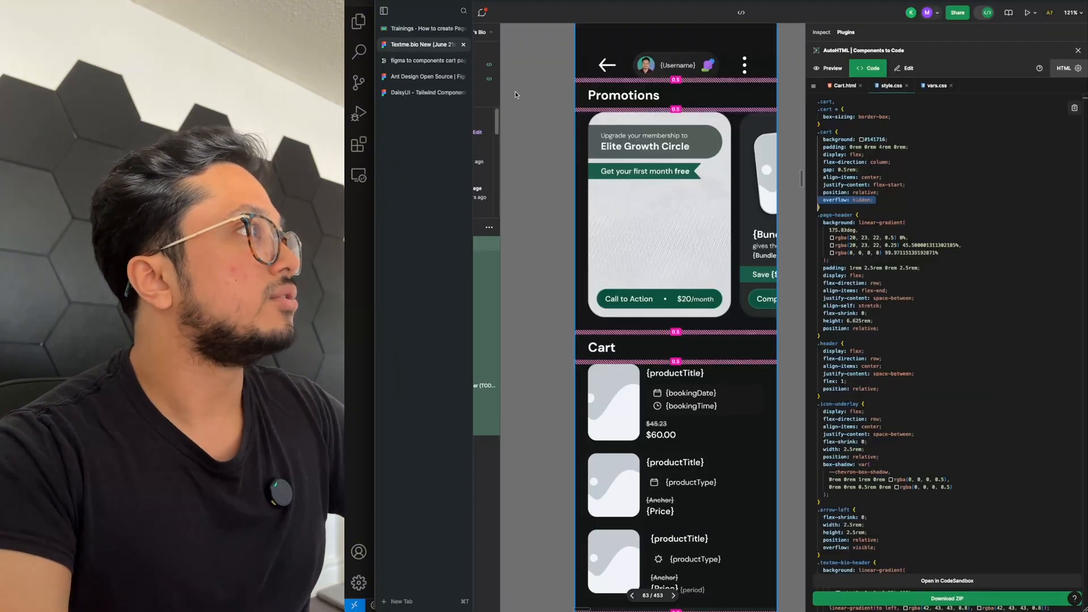
click(680, 347)
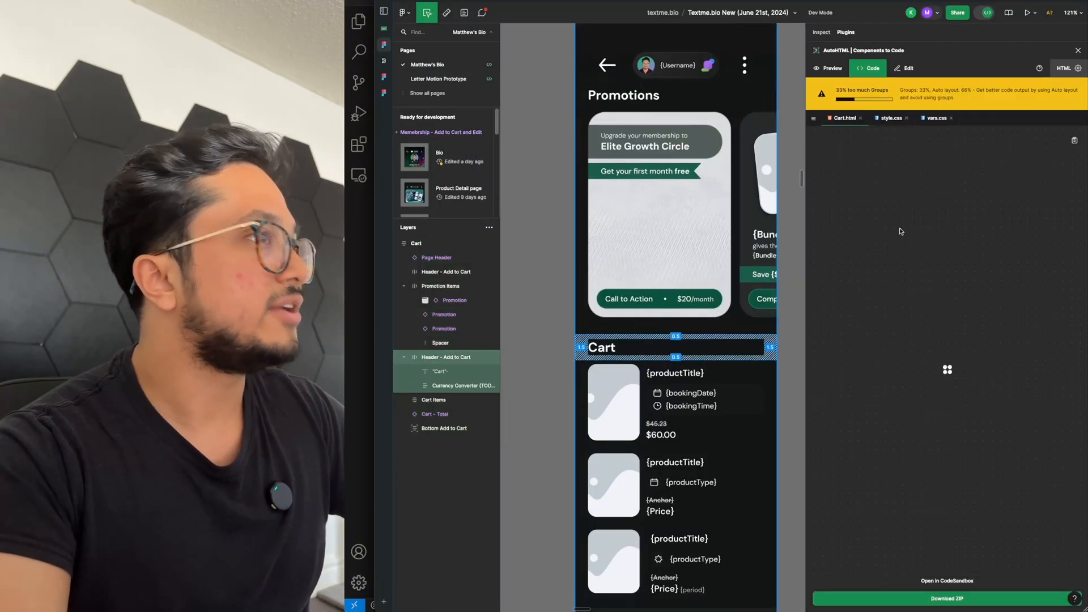
click(924, 119)
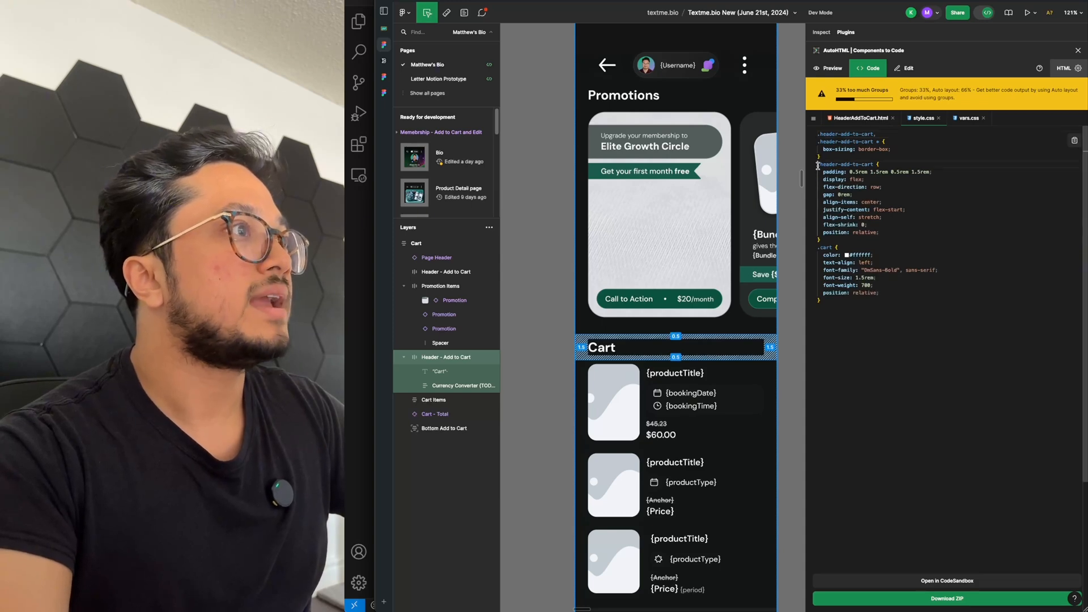
drag(818, 166, 824, 240)
double_click(834, 171)
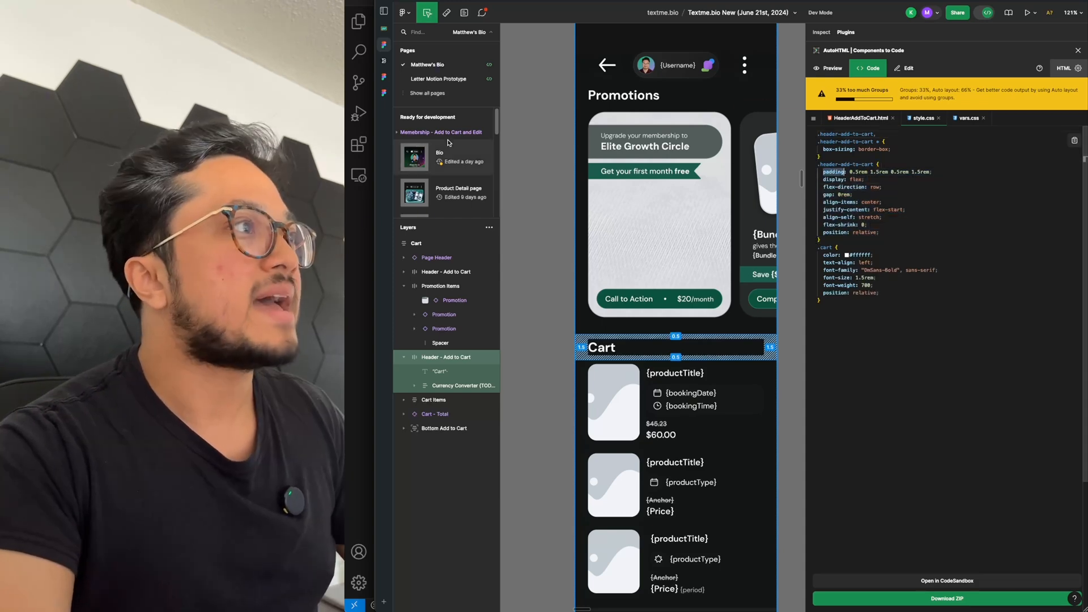
Step: Switch to Builder.io and add a padding entry to the nested Box's CSS properties
click(384, 60)
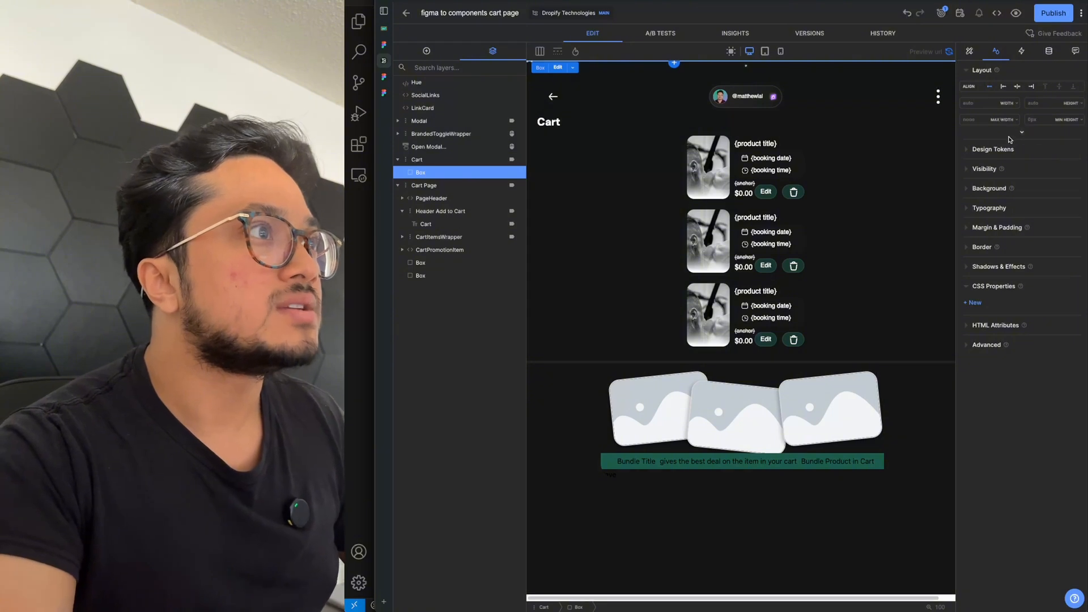
click(972, 229)
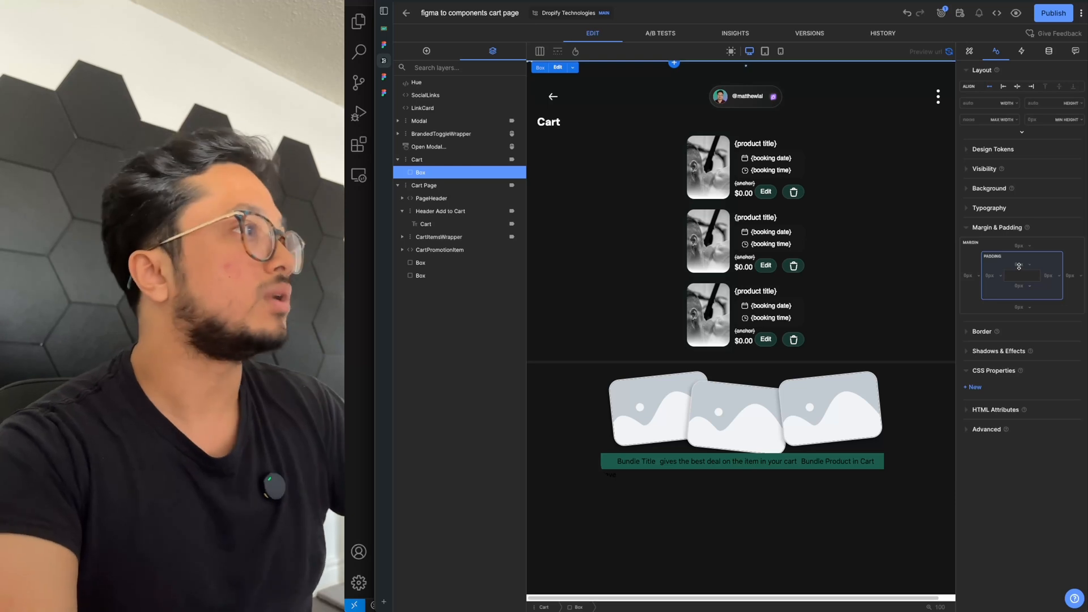
click(973, 389)
click(976, 409)
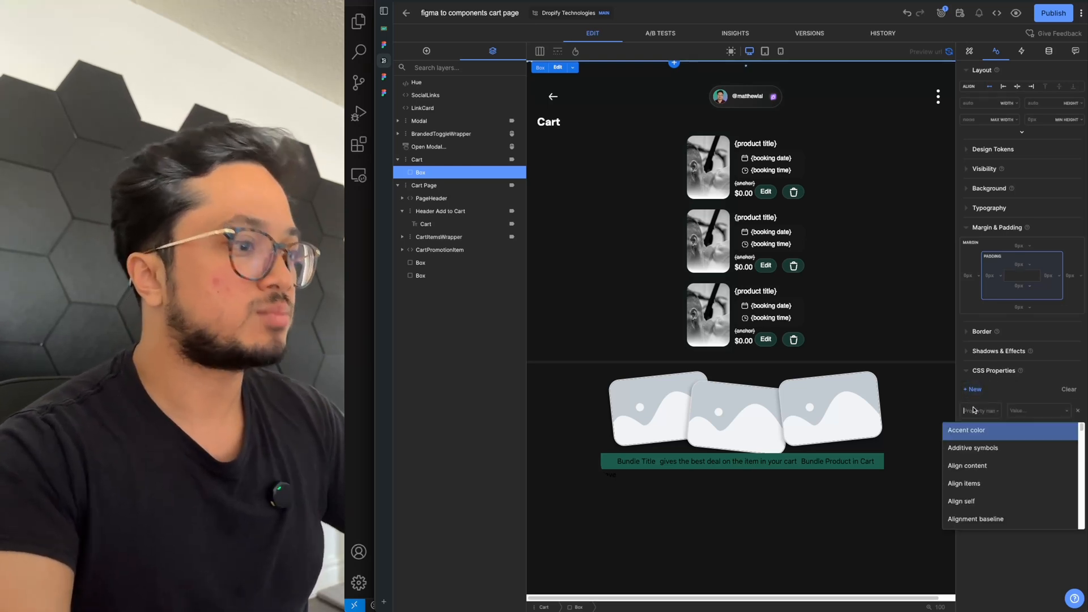
text(padd)
click(982, 432)
click(1064, 413)
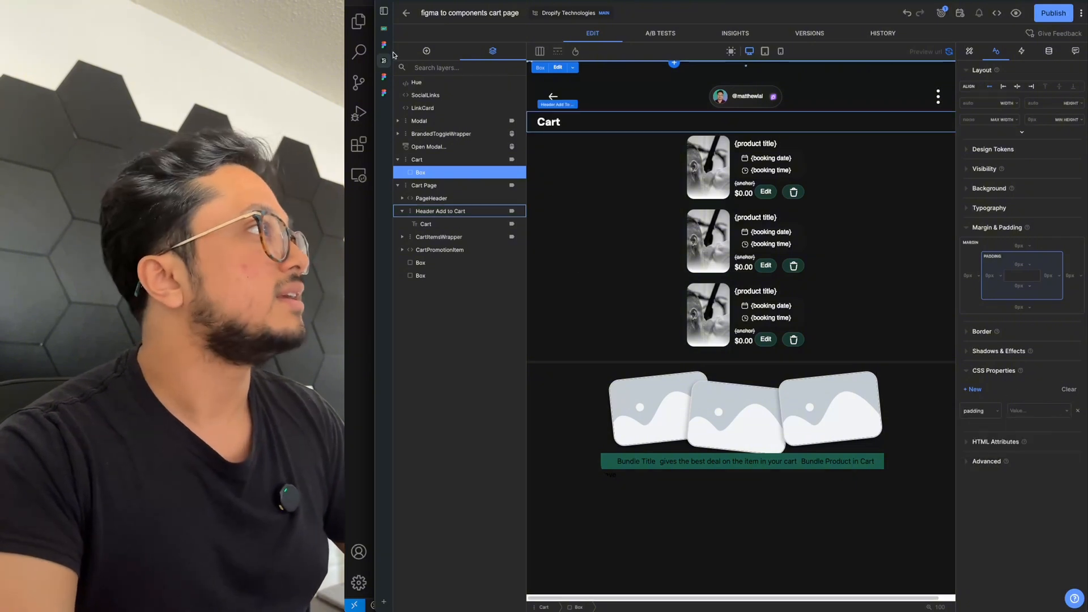
Step: Copy the .header-add-to-cart padding value from Figma and set the nested Box's padding to 0.5rem 1.5rem 0.5rem 1.5rem in Builder.io
click(385, 46)
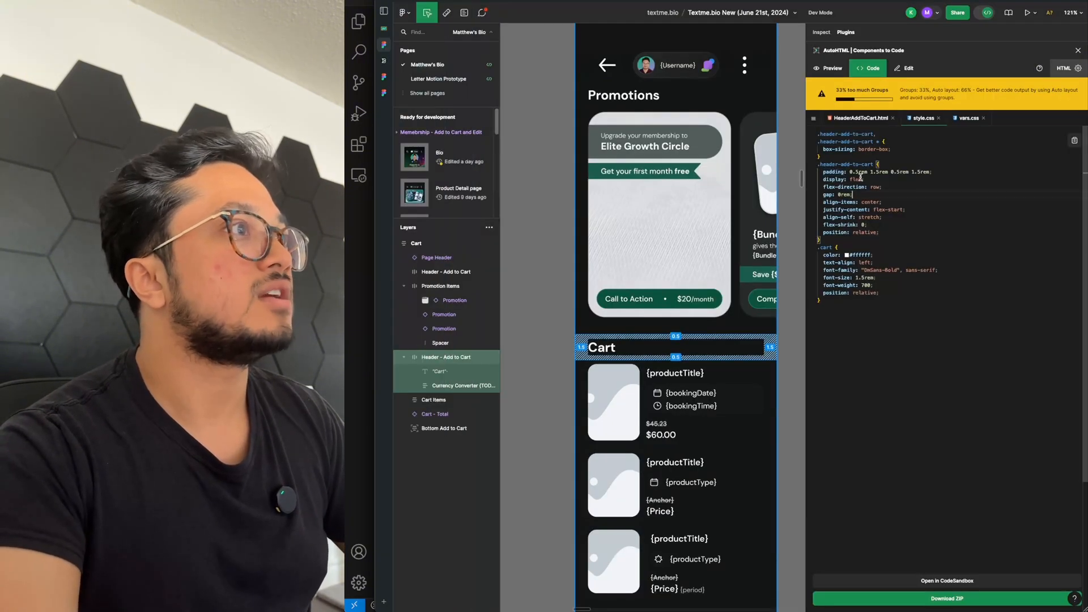
drag(850, 172, 923, 172)
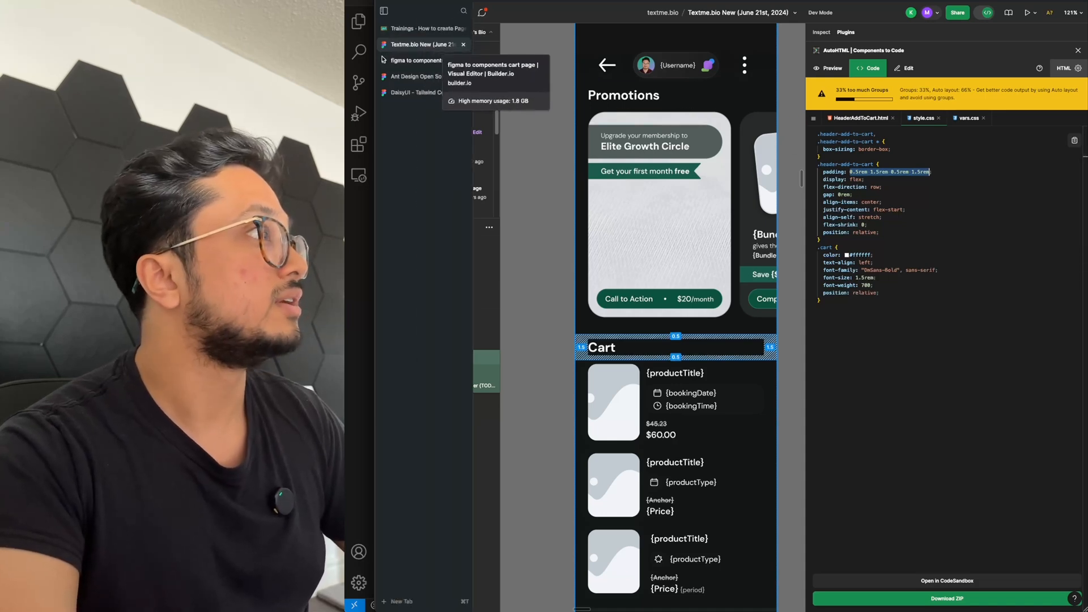
click(384, 61)
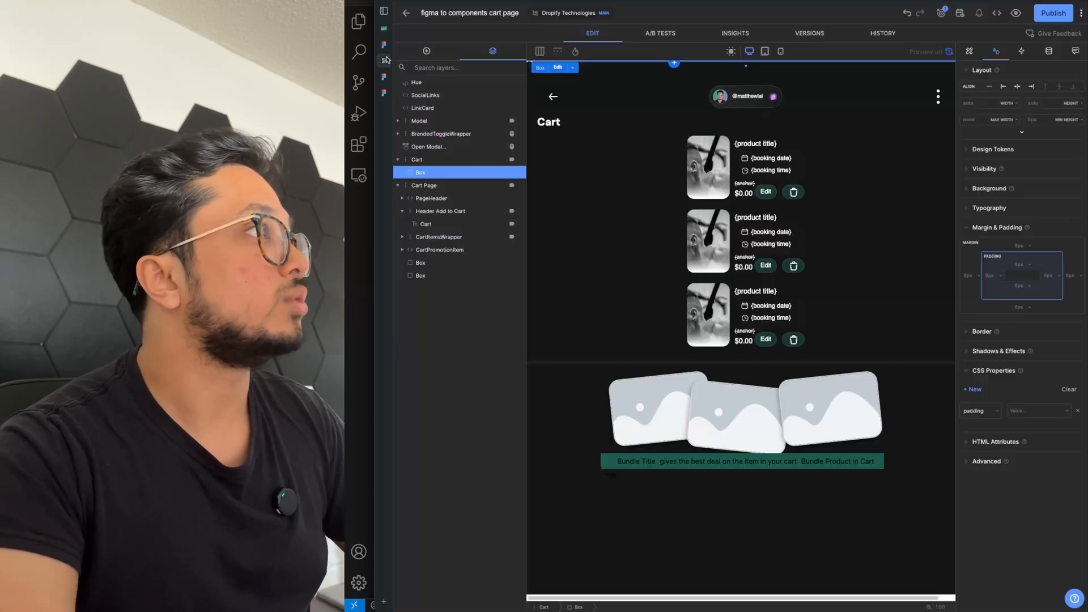
click(1033, 409)
text(1.5rem 1.5rem 0.5rem 1.5rem)
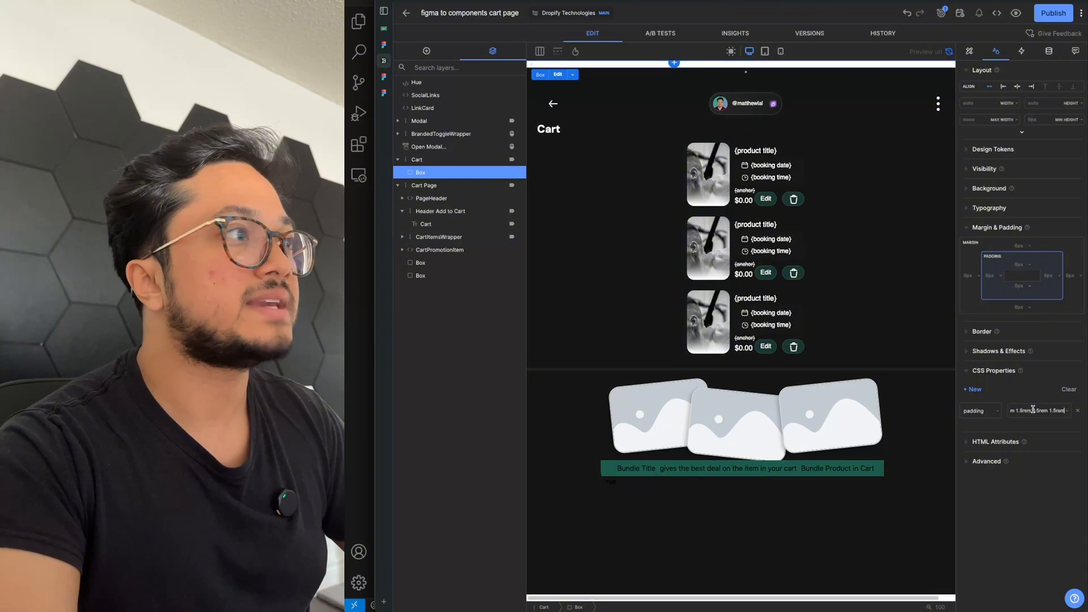
click(1017, 529)
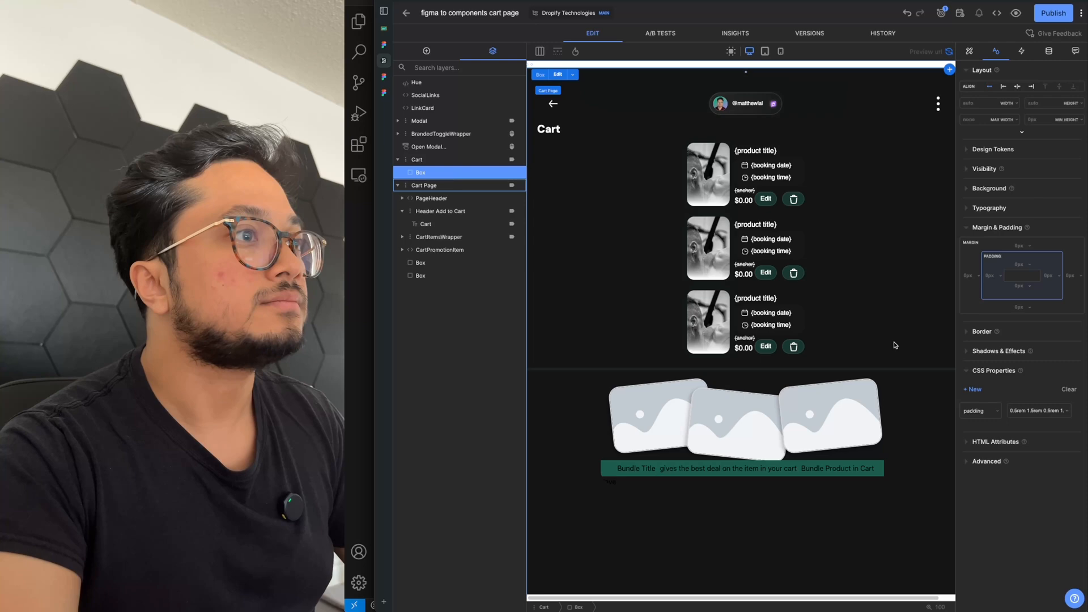
Step: Add an empty CSS property to the nested Box and look up the display declaration of .header-add-to-cart in Figma
click(973, 390)
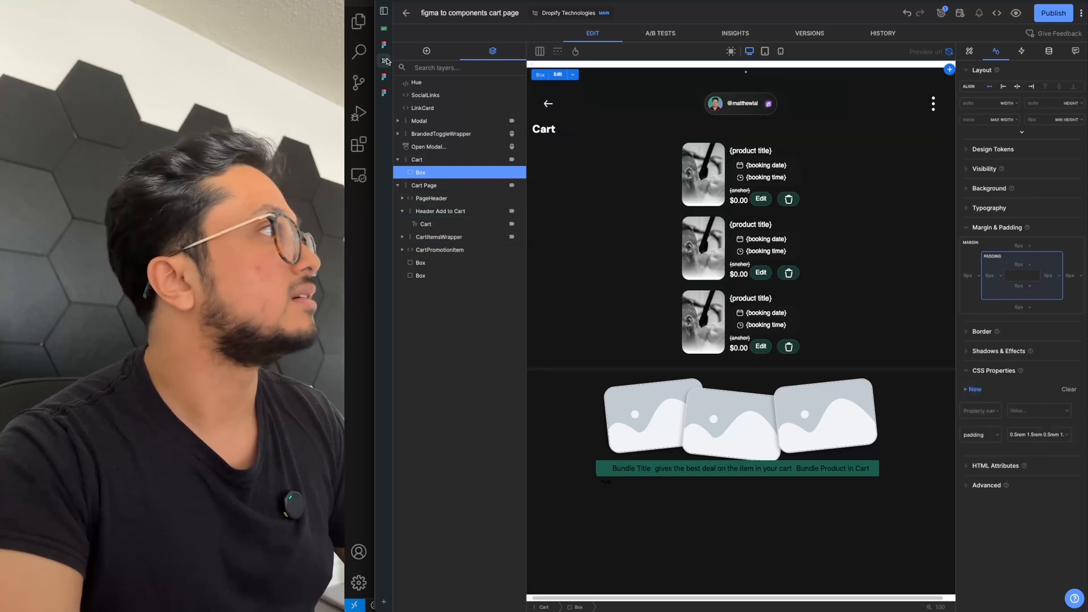
mouse_move(387, 50)
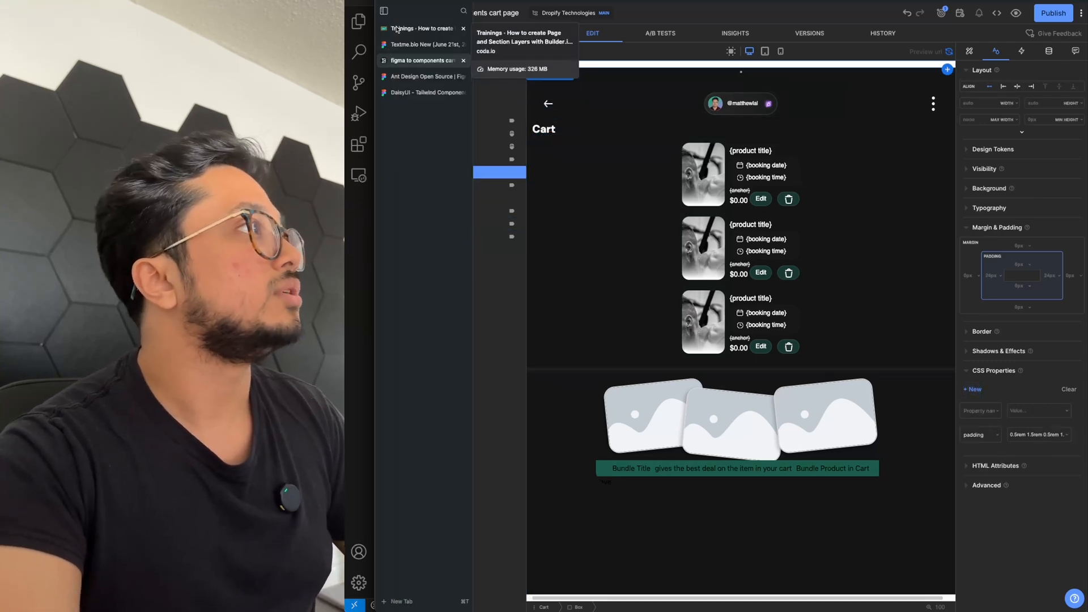
click(408, 45)
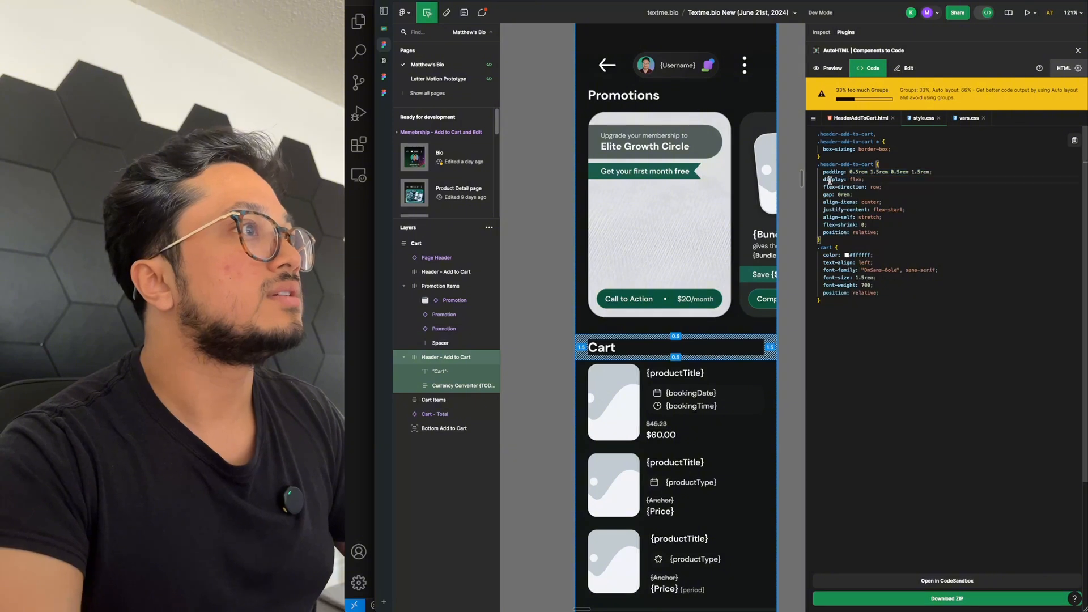
double_click(830, 180)
click(385, 61)
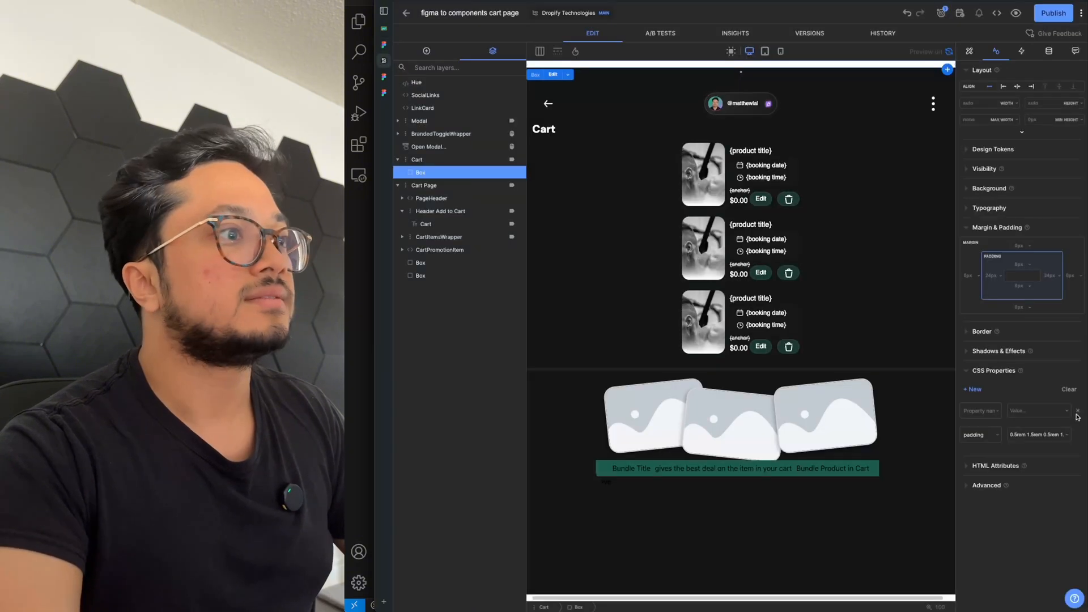
Step: Add a display entry to the nested Box's CSS properties in Builder.io and set its value to Flex
click(974, 389)
text(dis)
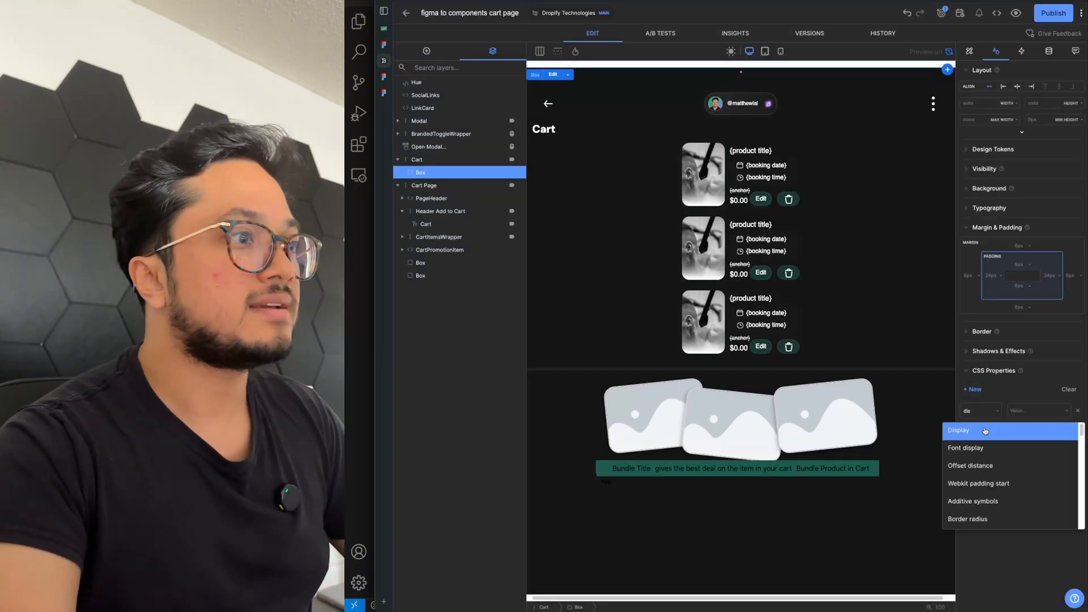
click(985, 430)
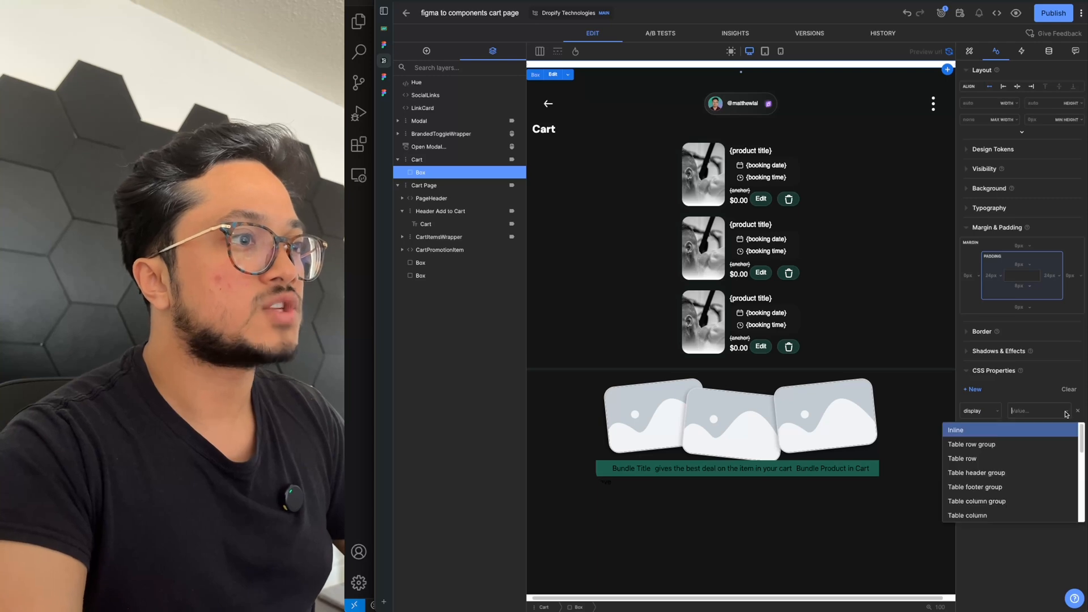
scroll(996, 482, down, 5)
scroll(989, 483, down, 3)
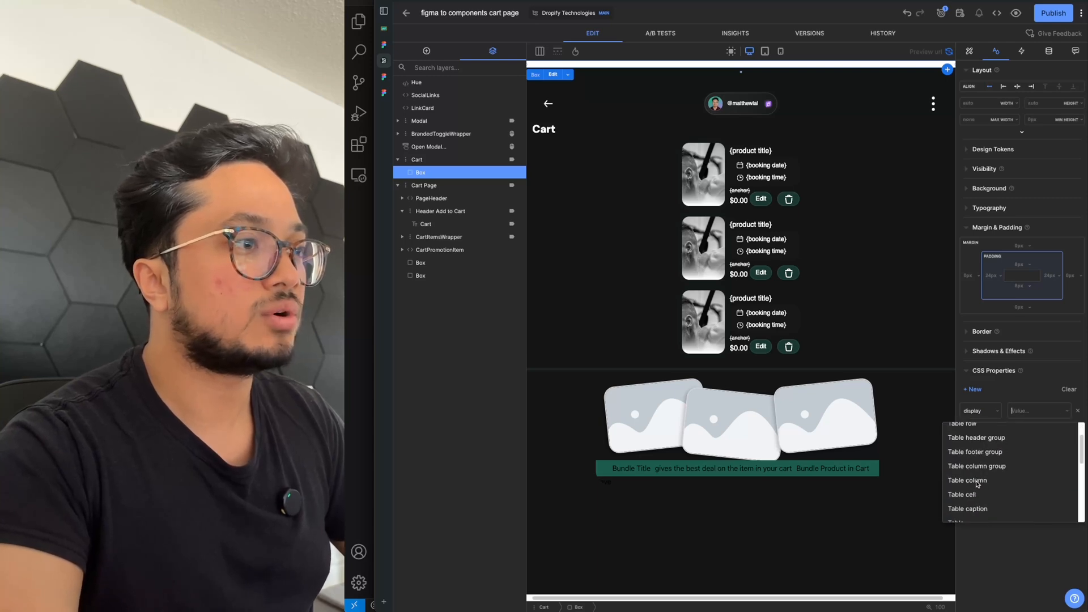
scroll(976, 484, up, 4)
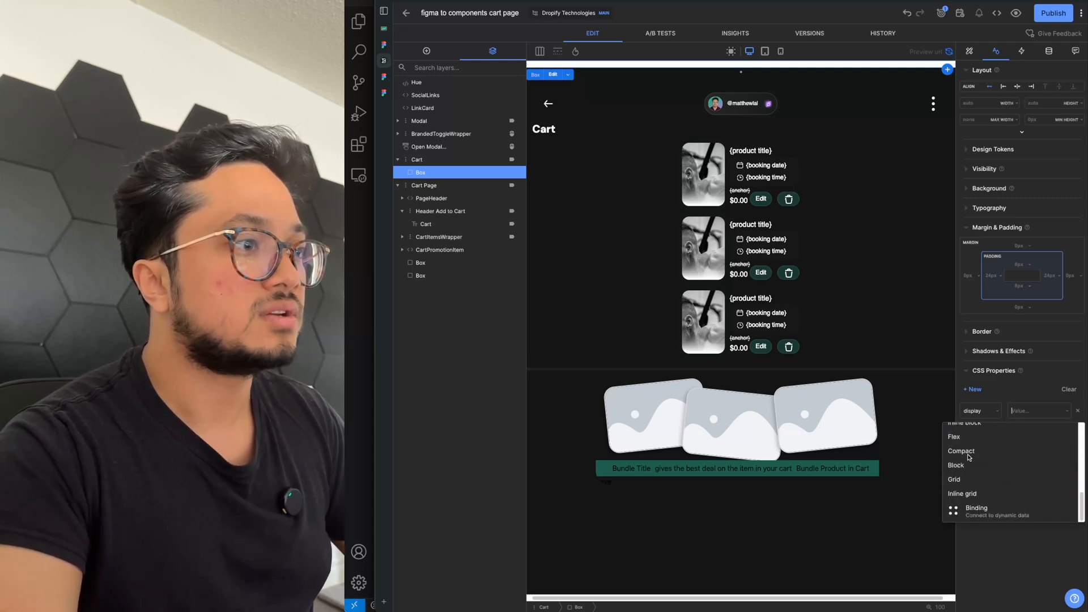
click(962, 441)
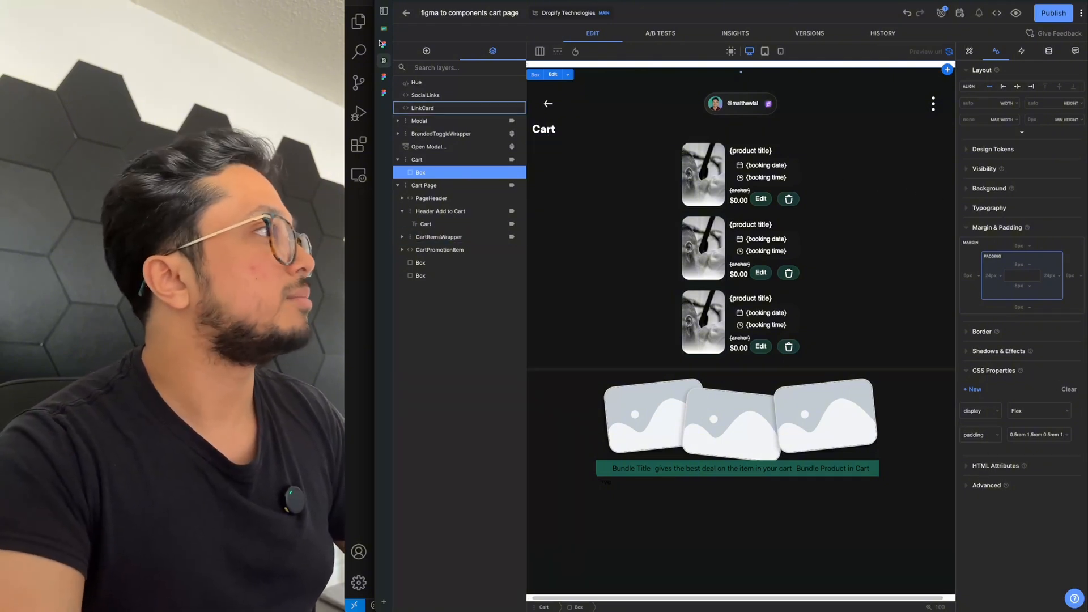
Step: Review the .header-add-to-cart CSS in Figma, then switch to Builder.io and examine the value options for the nested Box's display
mouse_move(383, 44)
click(422, 44)
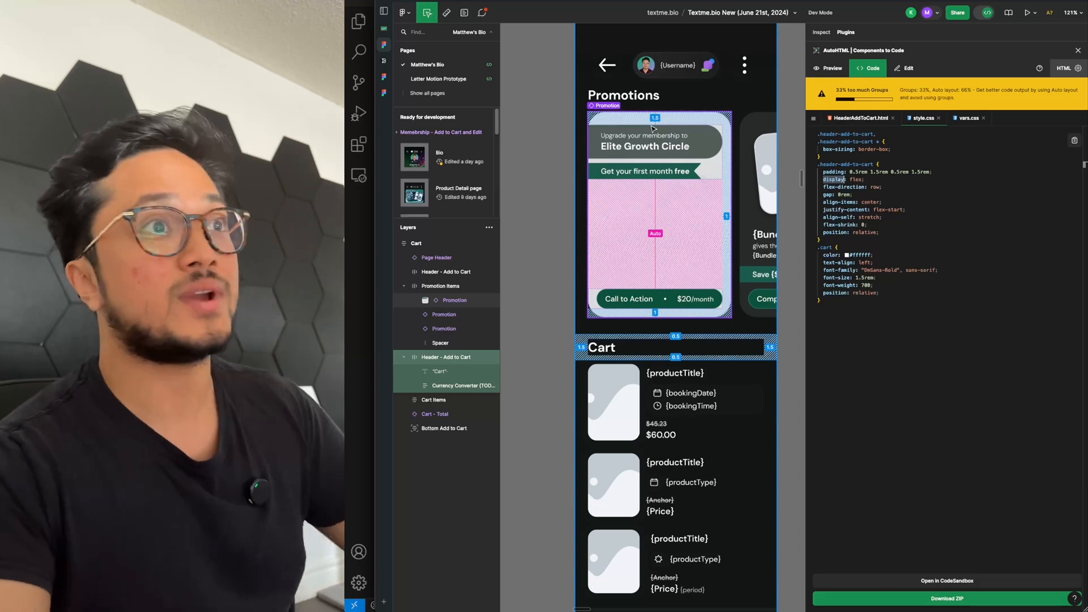
click(384, 60)
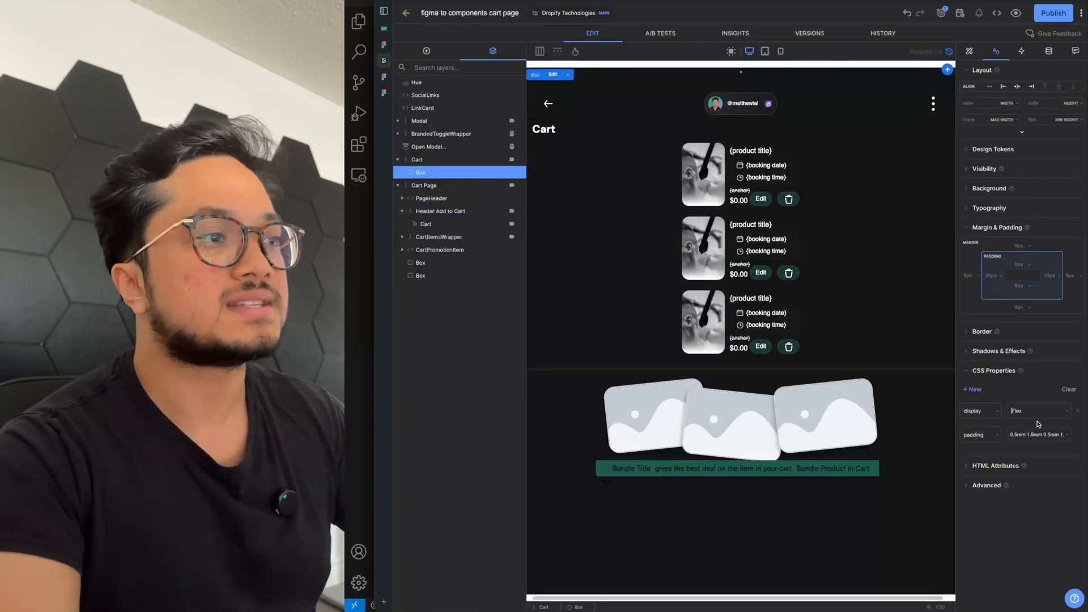
click(1068, 411)
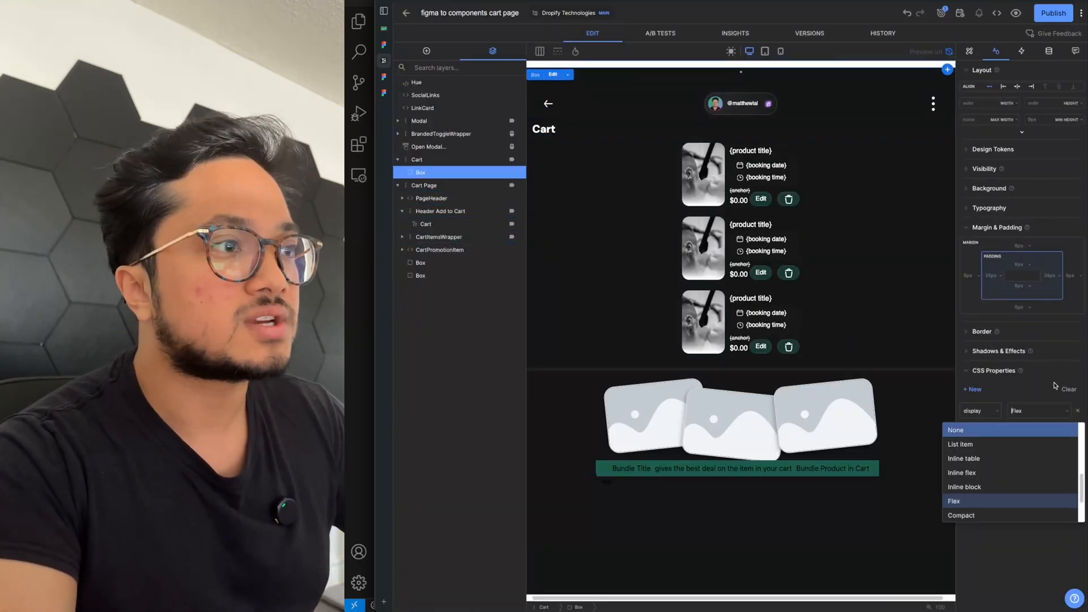
click(1054, 387)
Step: Examine the dynamic data binding option on the nested Box's padding and inspect the page's content state
click(1069, 435)
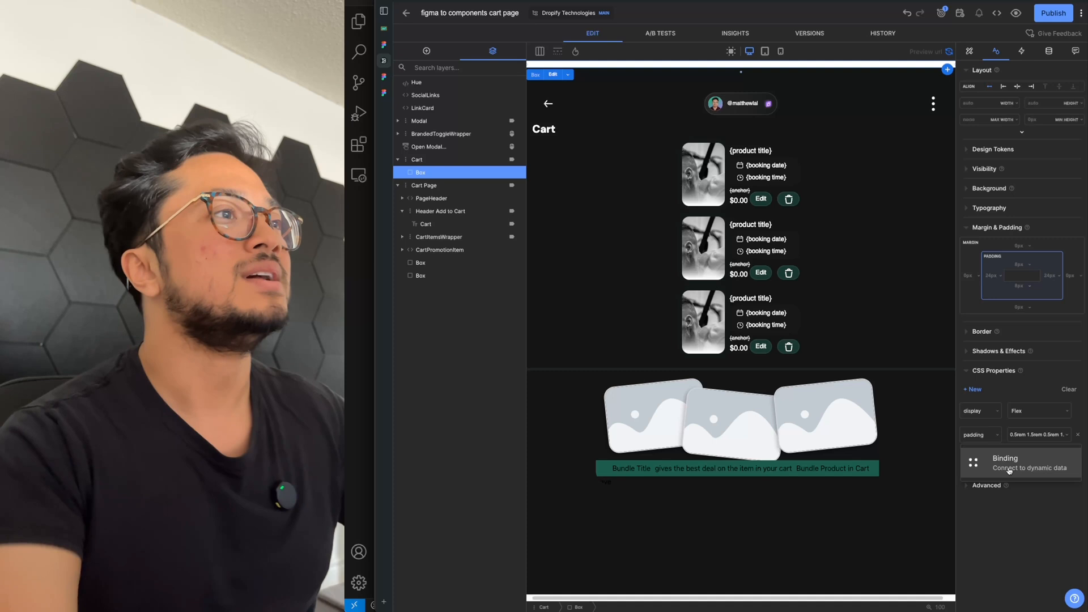
click(1018, 533)
click(1049, 51)
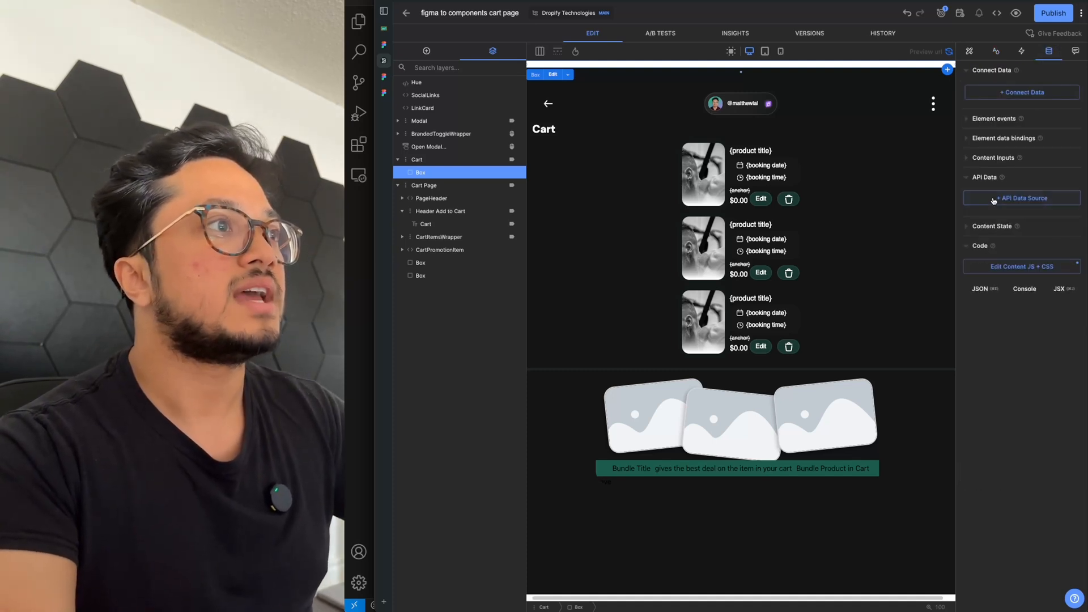
click(992, 197)
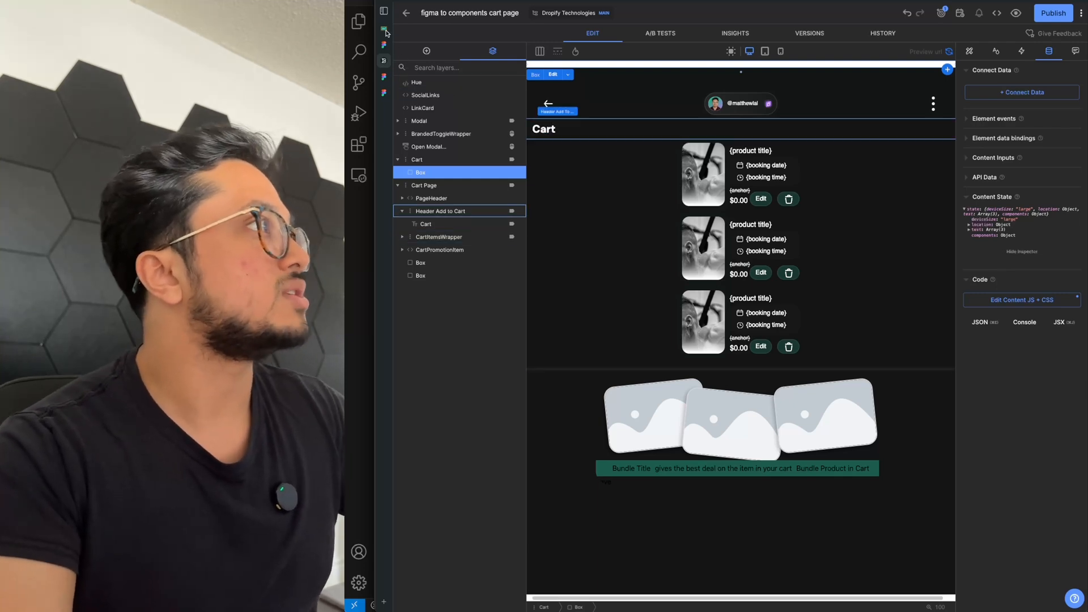
Step: Switch to Figma, inspect all selection colors of the Cart frame, and copy the green hsla(163, 53%, 24%, 1)
click(408, 43)
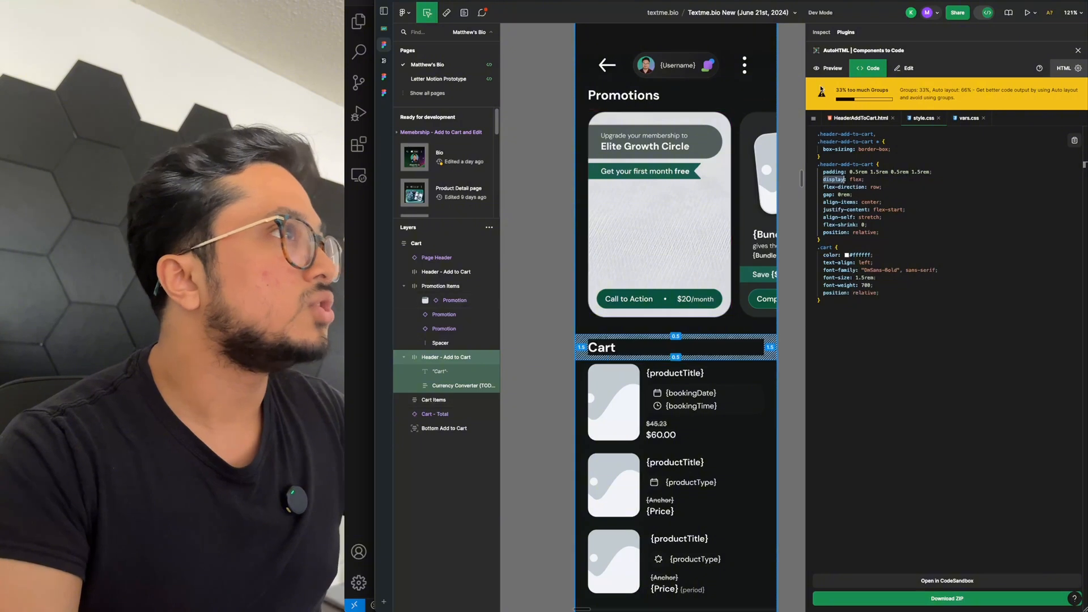
click(820, 33)
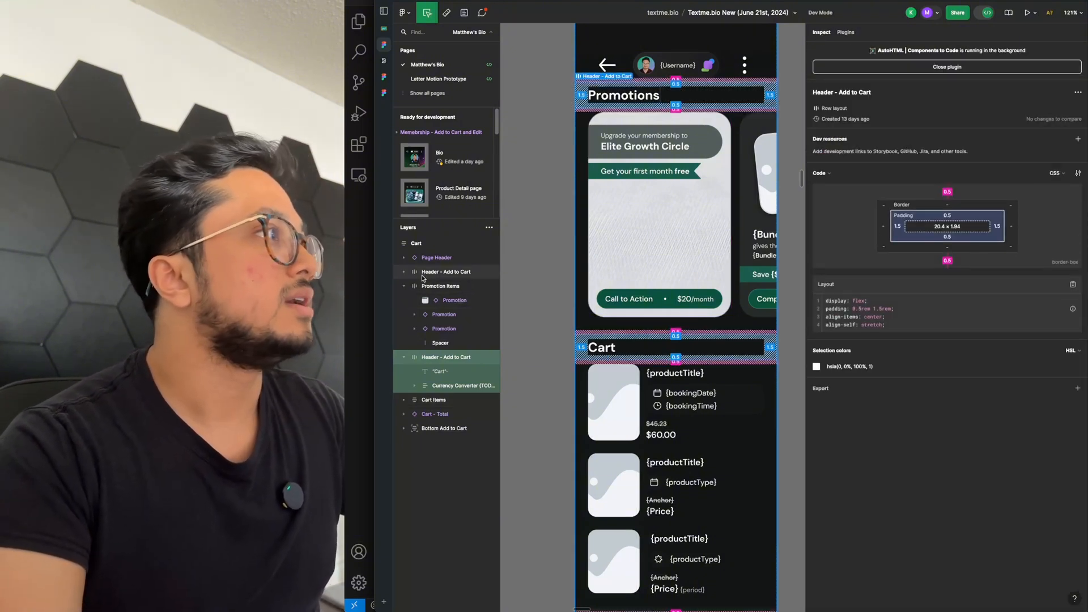
click(425, 247)
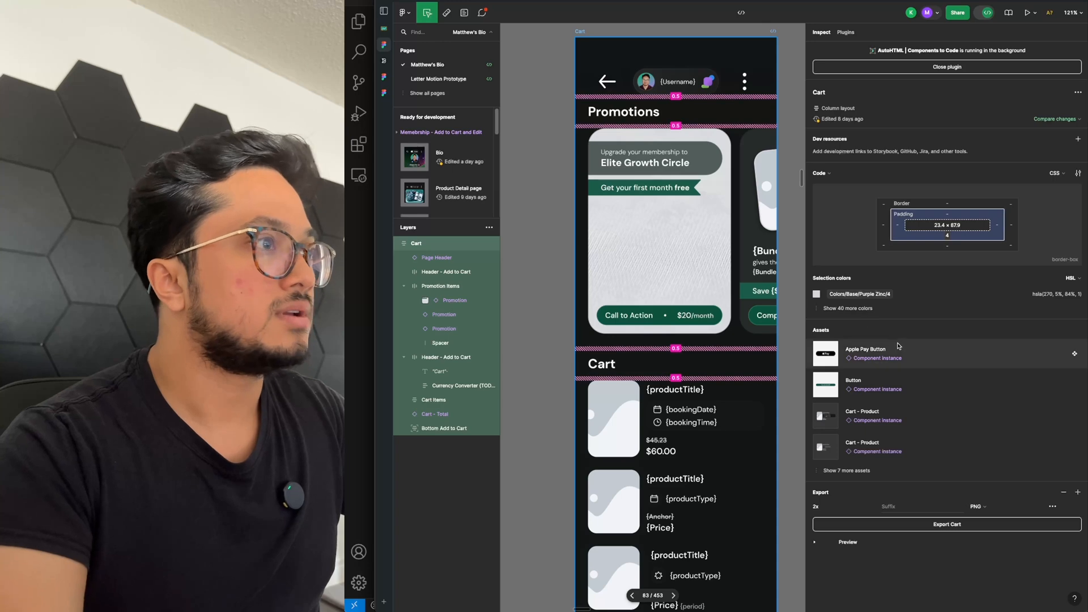
click(866, 308)
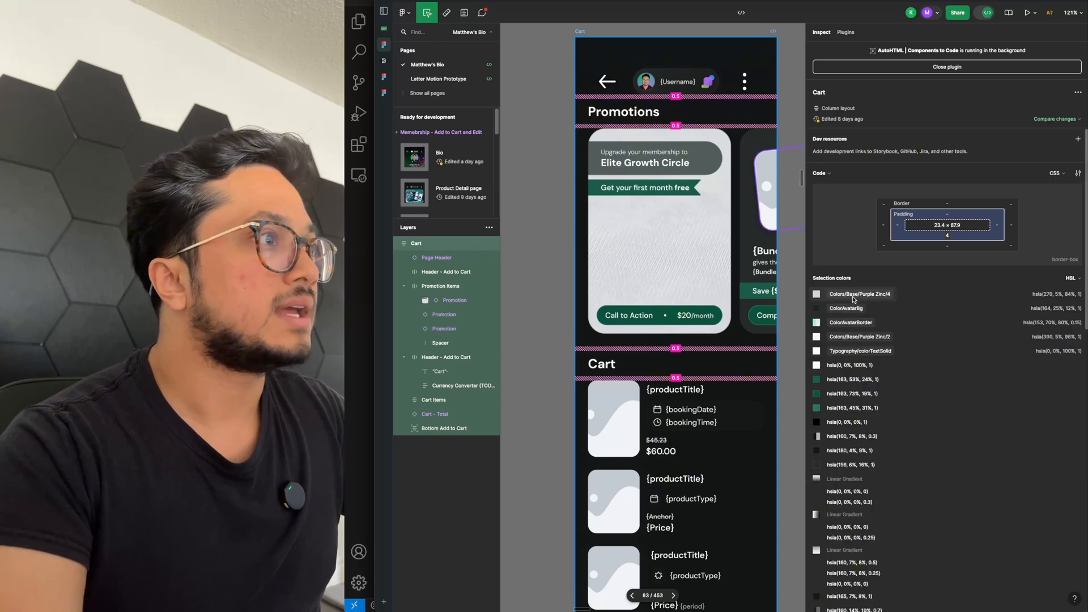
click(1074, 279)
click(1066, 280)
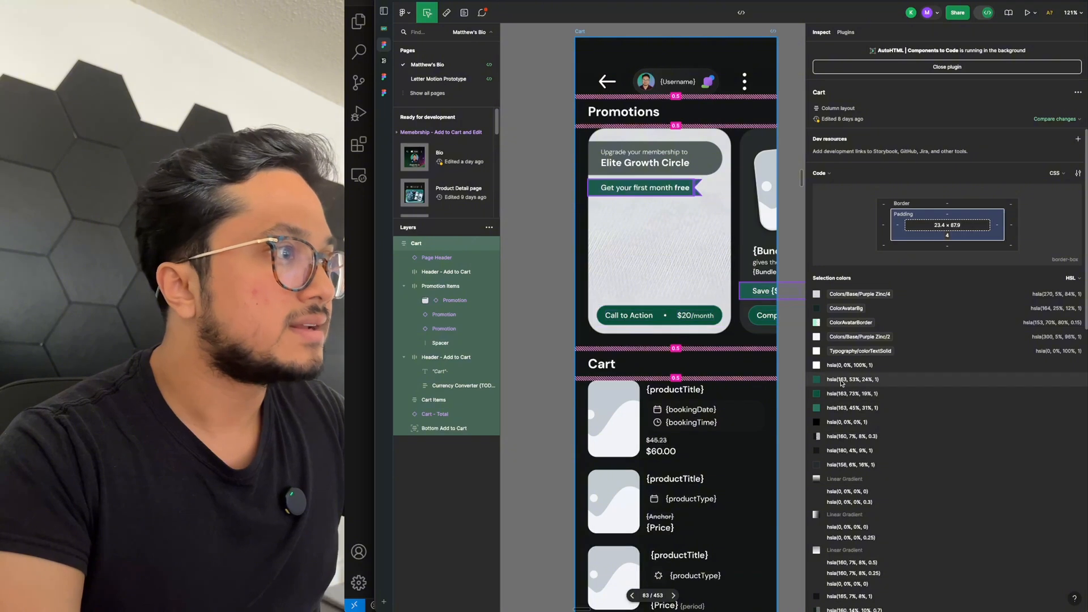
click(858, 380)
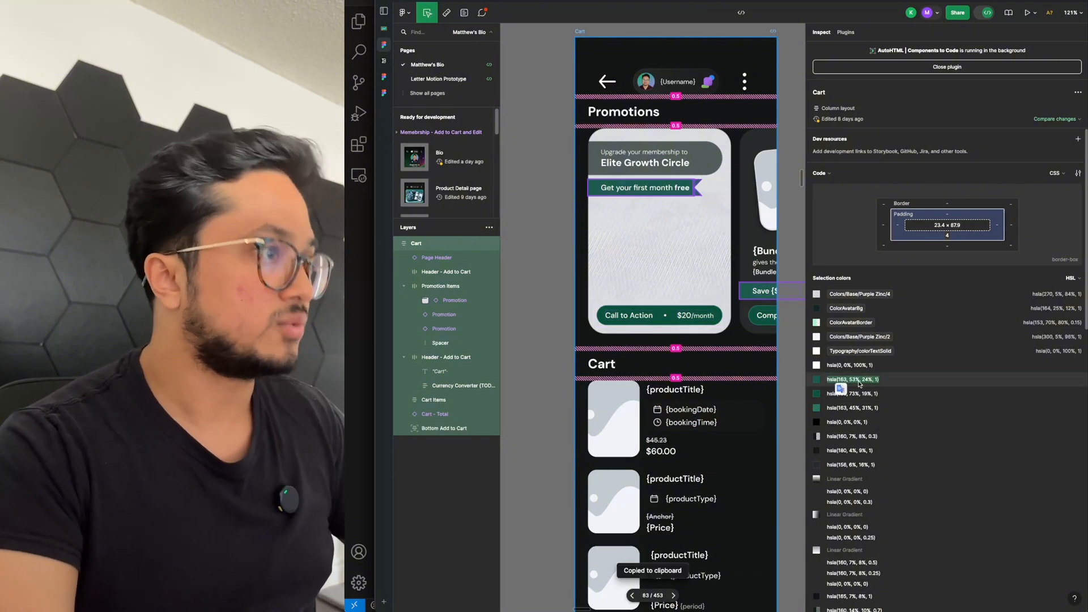
Step: Switch to Builder.io and create a custom code binding for the background fill color of the top-level Cart box
click(385, 59)
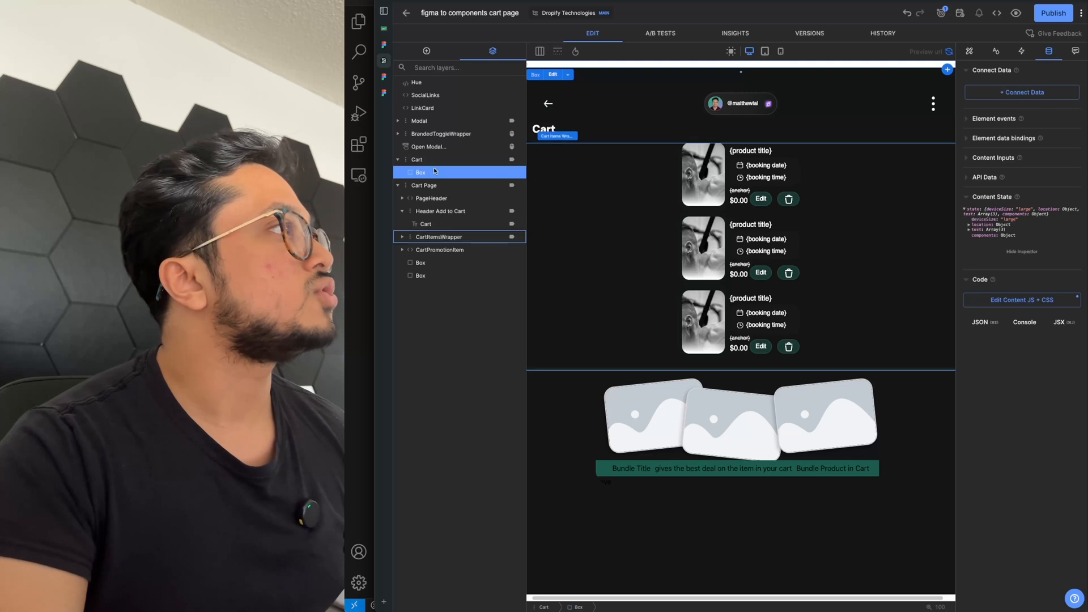
click(430, 163)
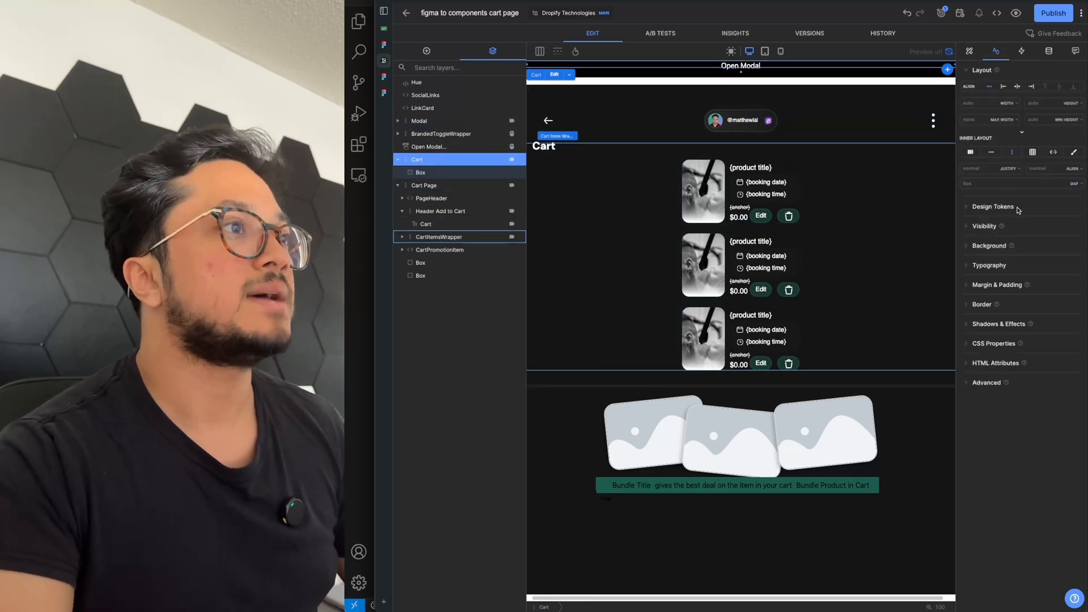
click(991, 245)
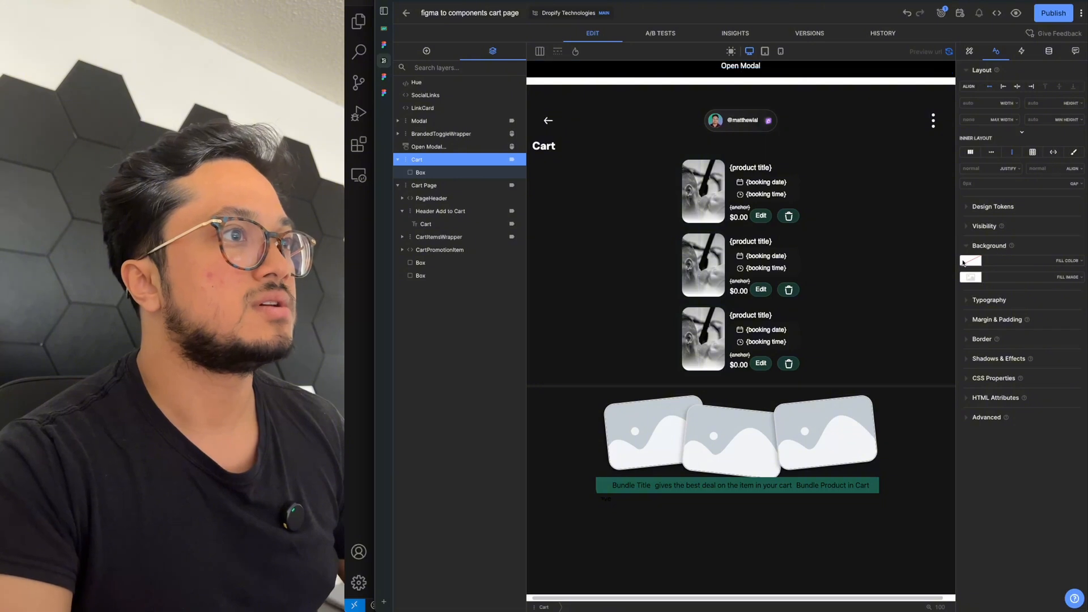
click(1080, 262)
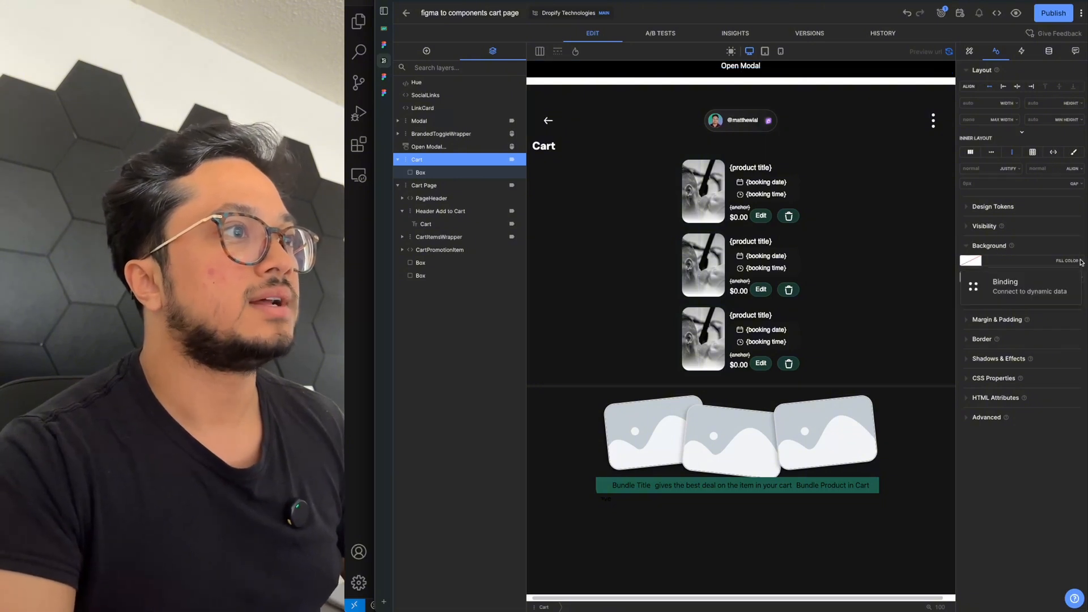
click(1002, 281)
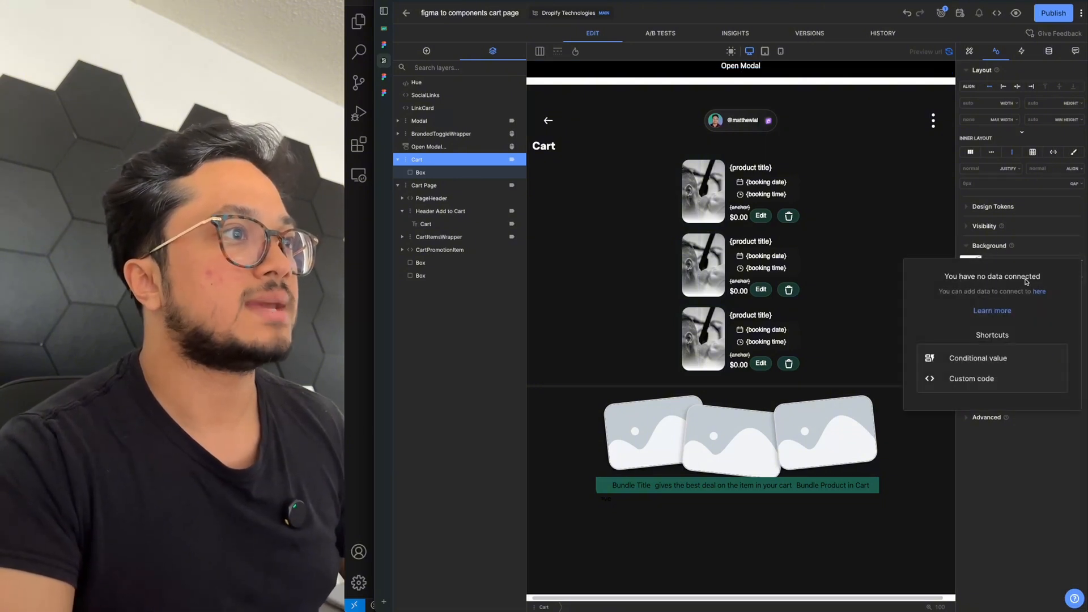
click(972, 379)
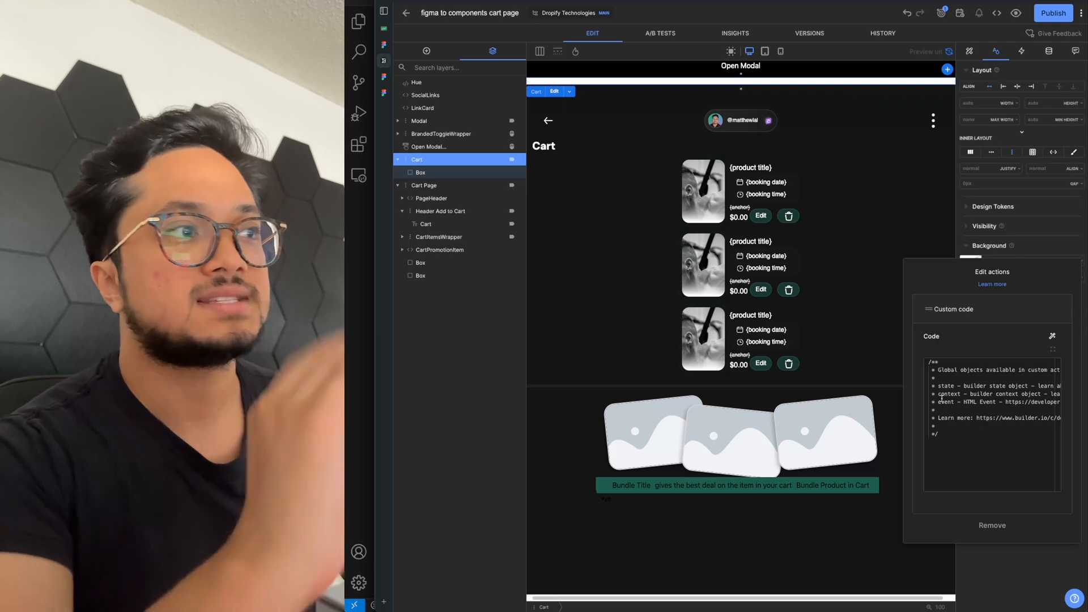
Step: Replace the default comment in the fill color's custom code with state.test[2]
double_click(940, 386)
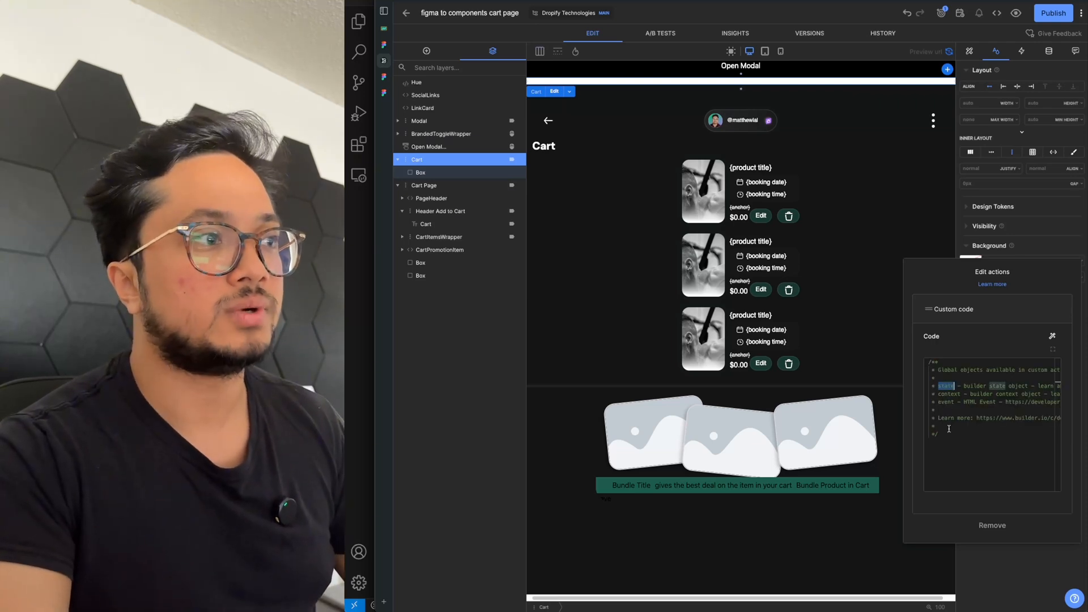
key(ctrl+a)
text(st)
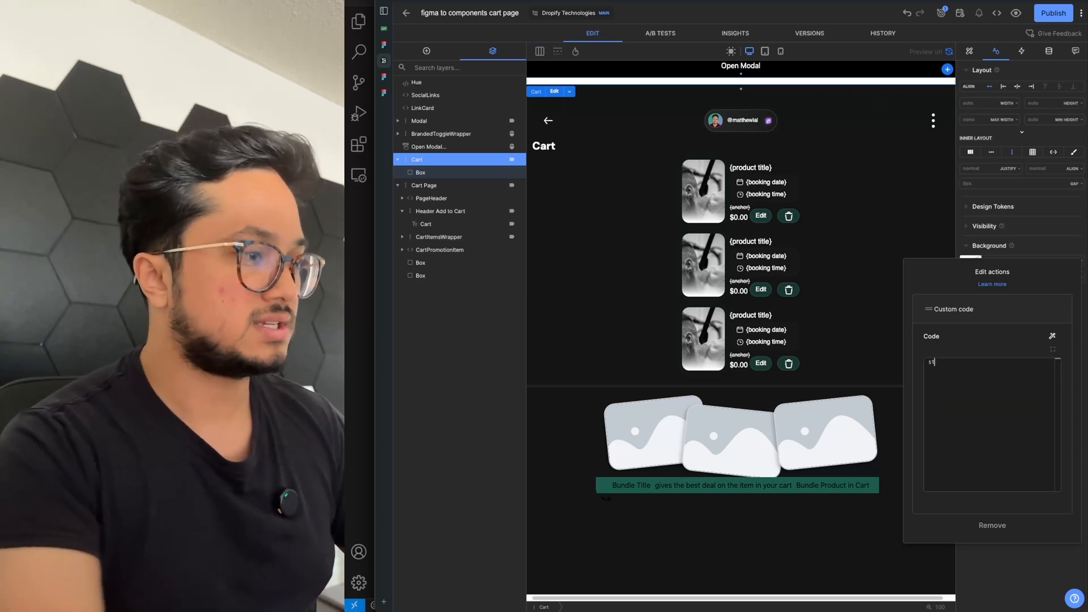
text(ate.)
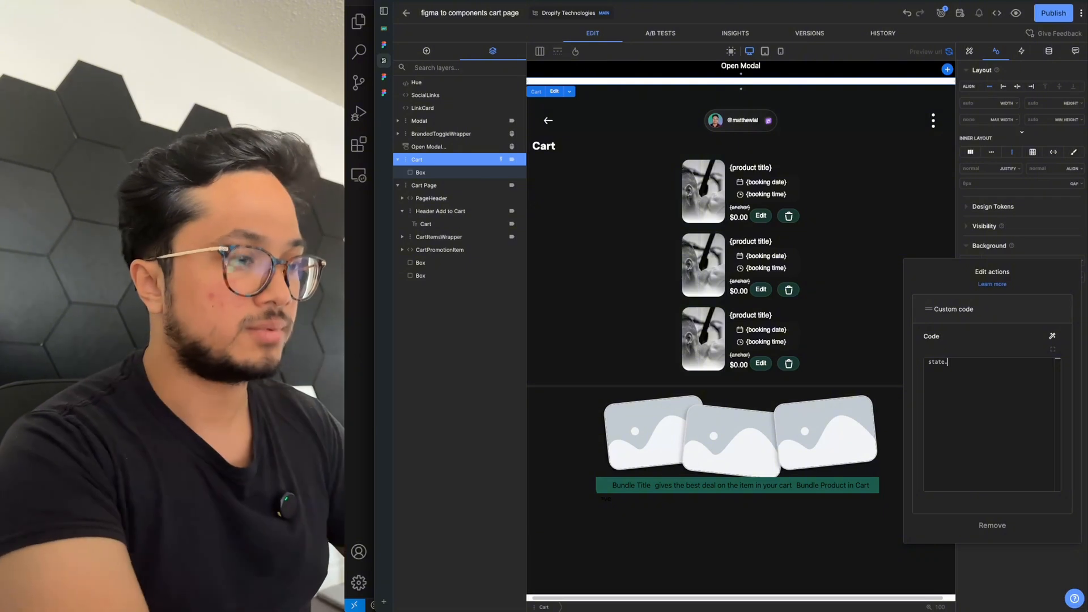
text(te)
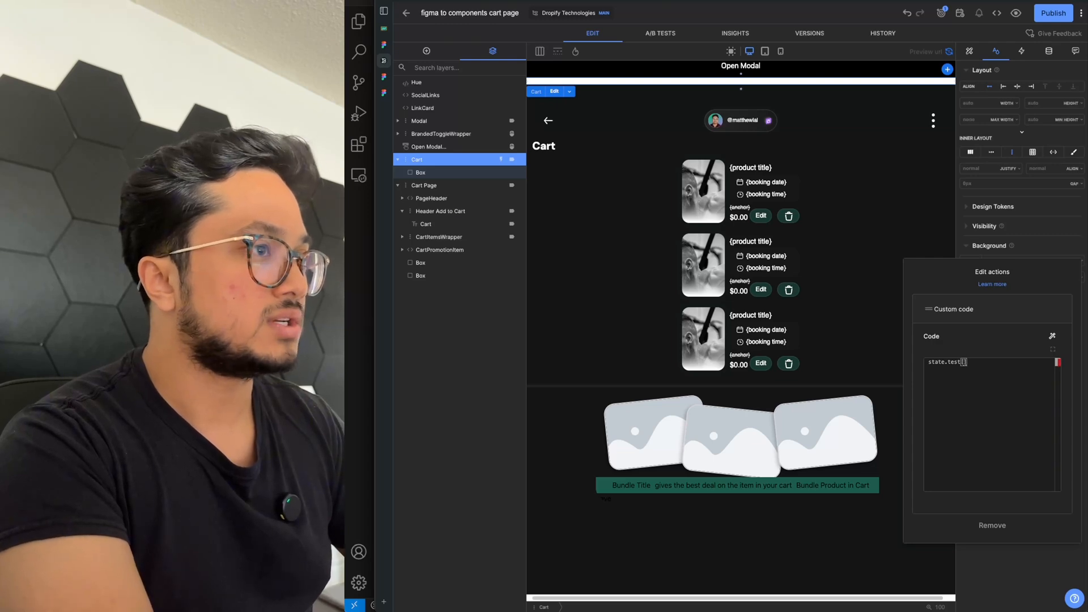
text(st[2)
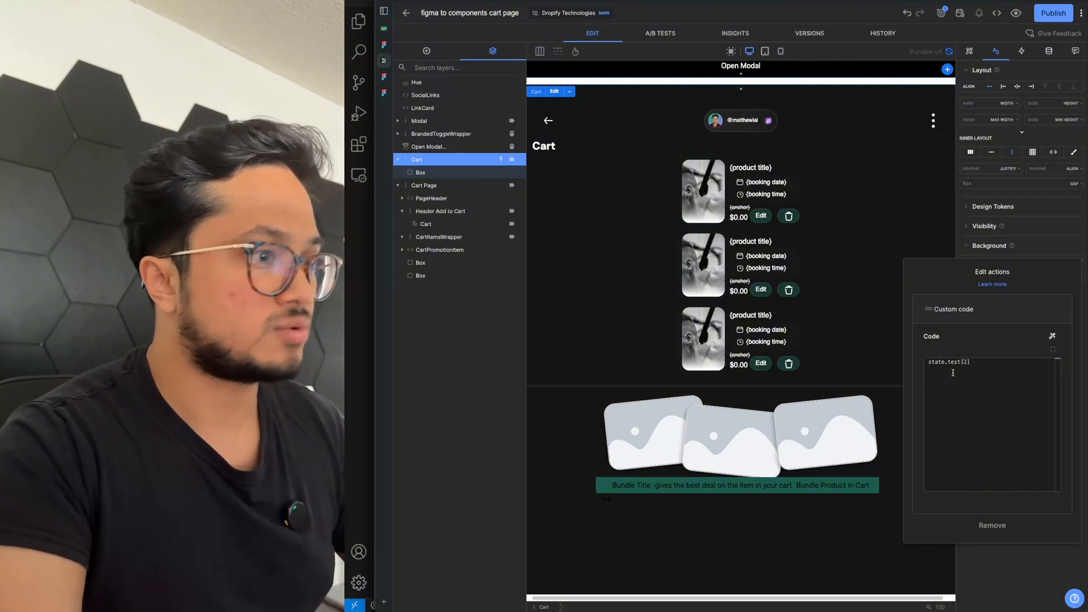
Step: Insert hsla(163, 53%, 24%, 1) on its own line above state.test[2] in the custom code
key(Home)
key(Return)
text(hsla(163, 53%, 24%, 1))
key(Return)
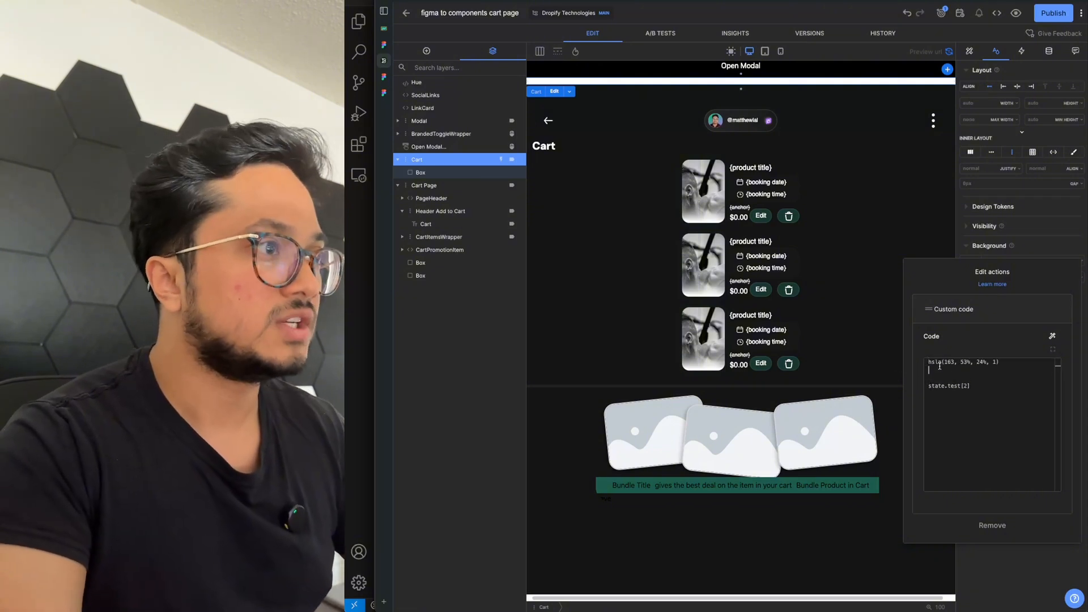
Step: Try to wrap the hsla color in the custom code in quotation marks, and undo the change
key(shift+End)
text(')
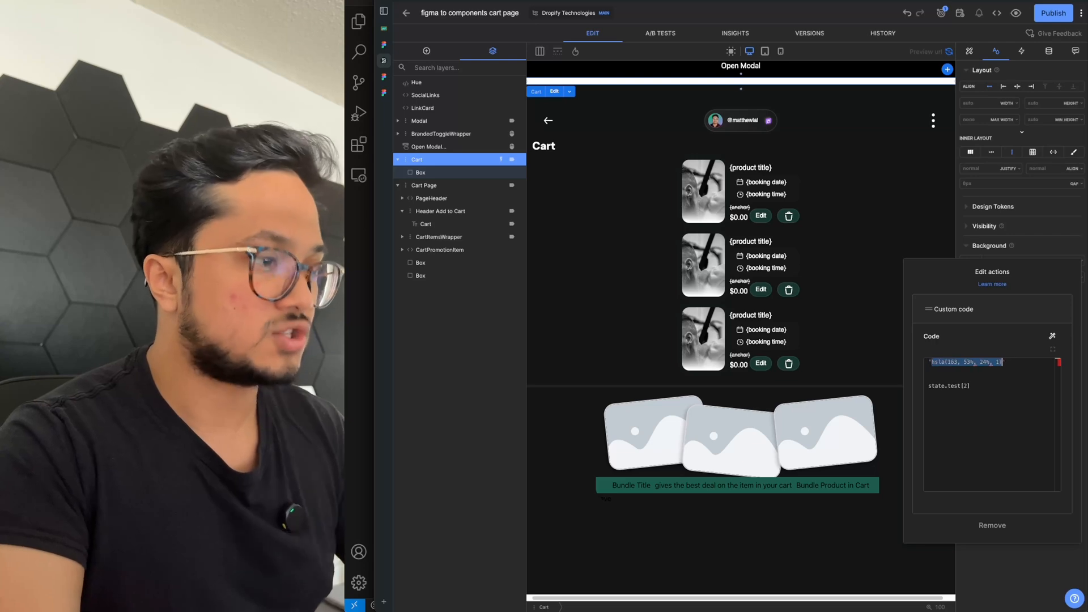
click(1012, 383)
key(ctrl+z)
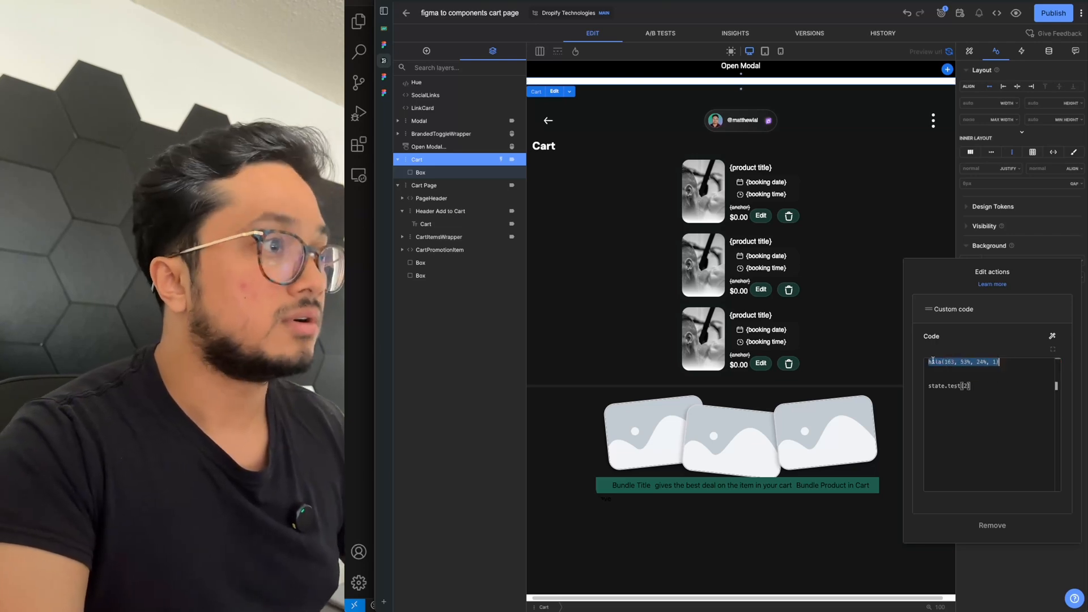
Step: Wrap the hsla color in backticks, replace its hue with a ${} placeholder, and remove the separate state.test[2] line from the custom code
text(`)
click(955, 373)
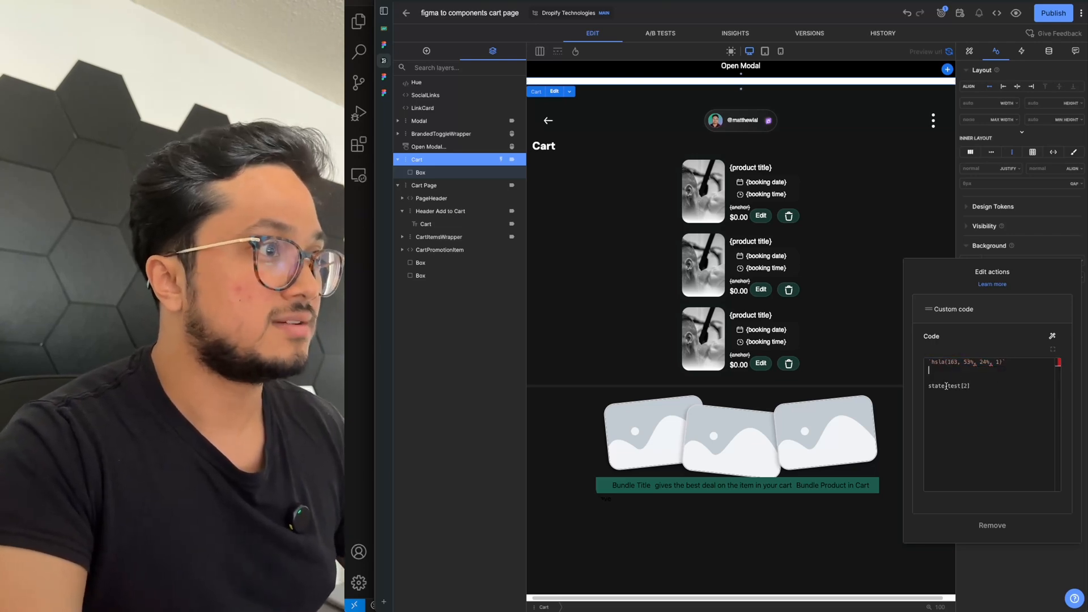
triple_click(946, 386)
key(BackSpace)
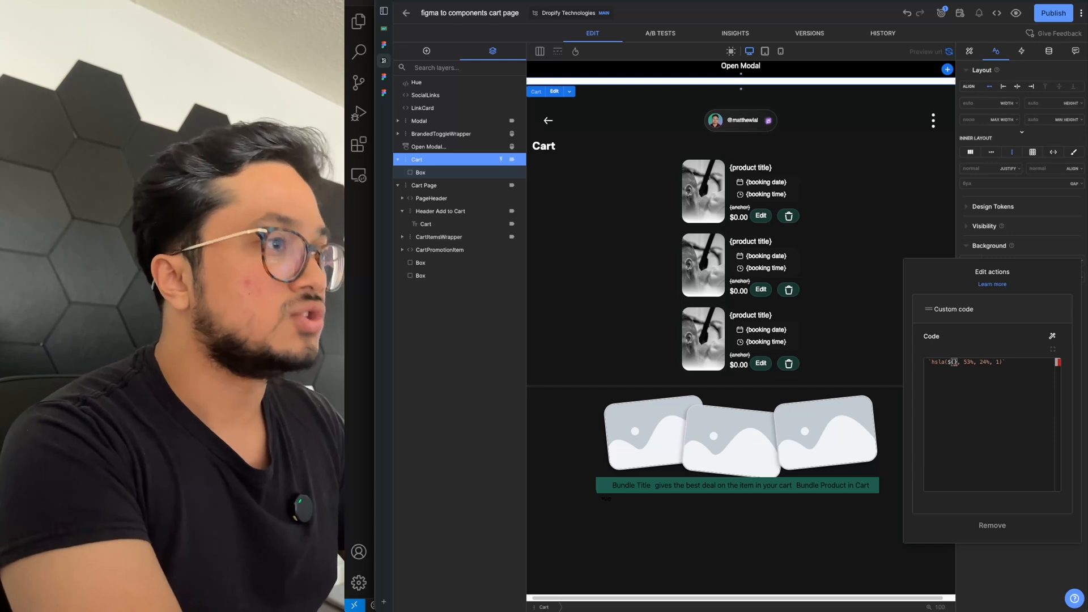
Step: Fill the hue placeholder with 90 + state.test[2] * 30, change the array index to 0, and close the binding's code editor
text(90)
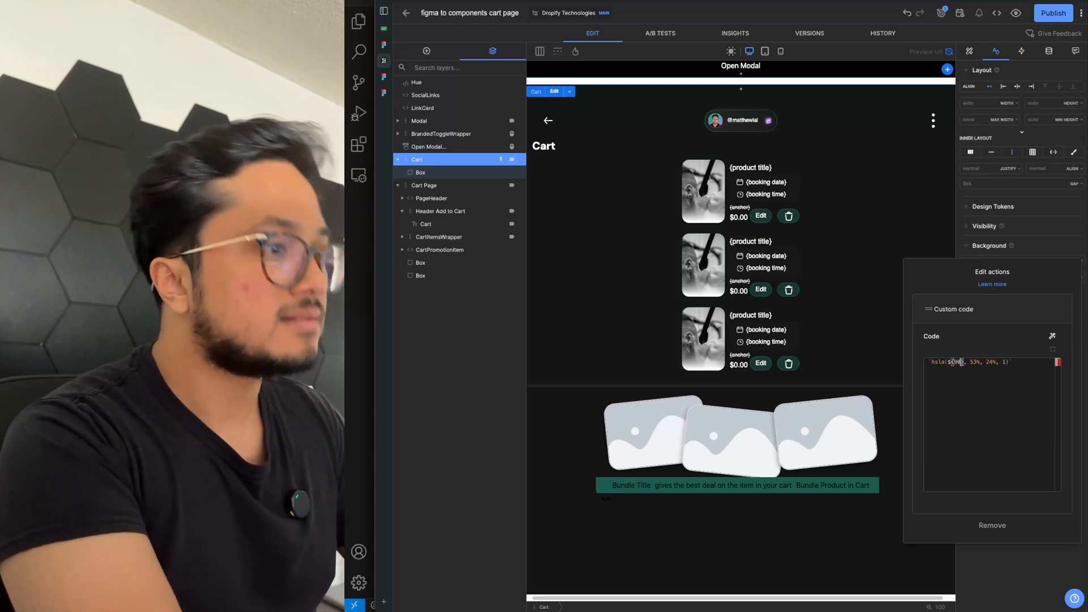
text( +)
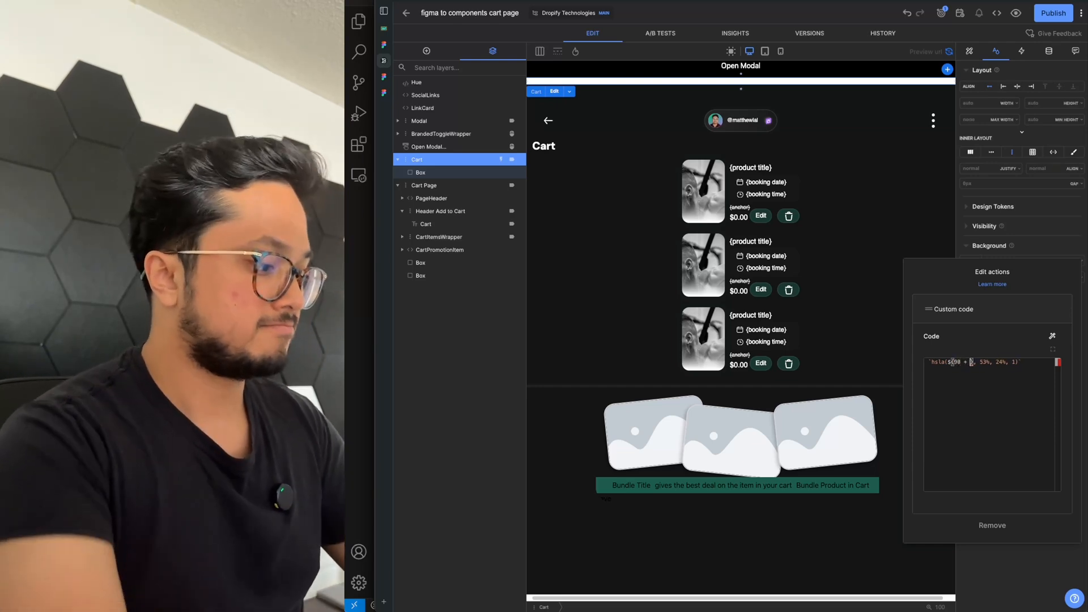
text( state.test[2] * 30)
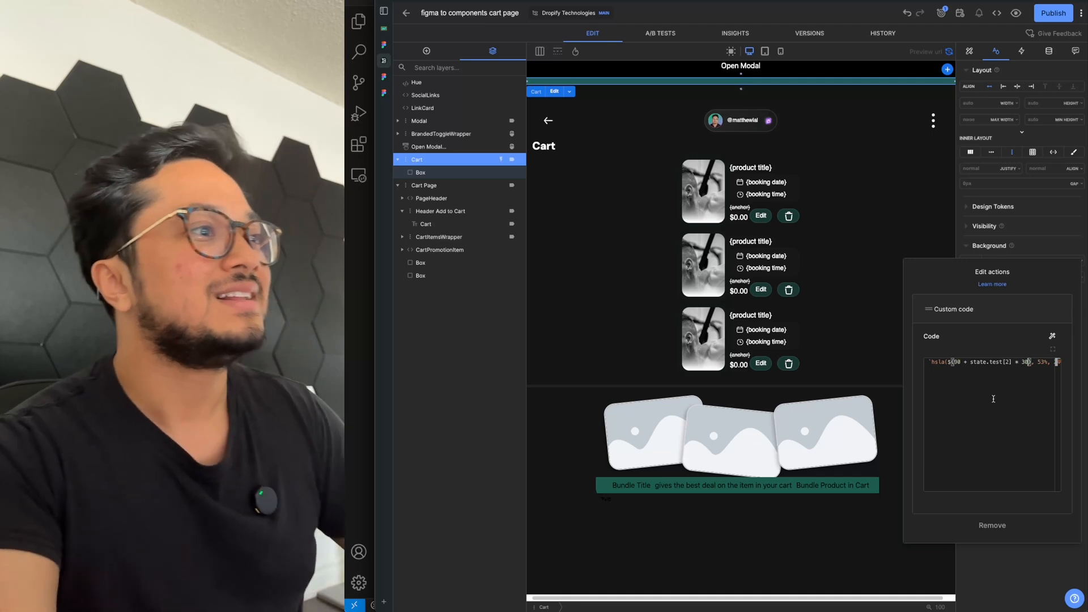
click(989, 381)
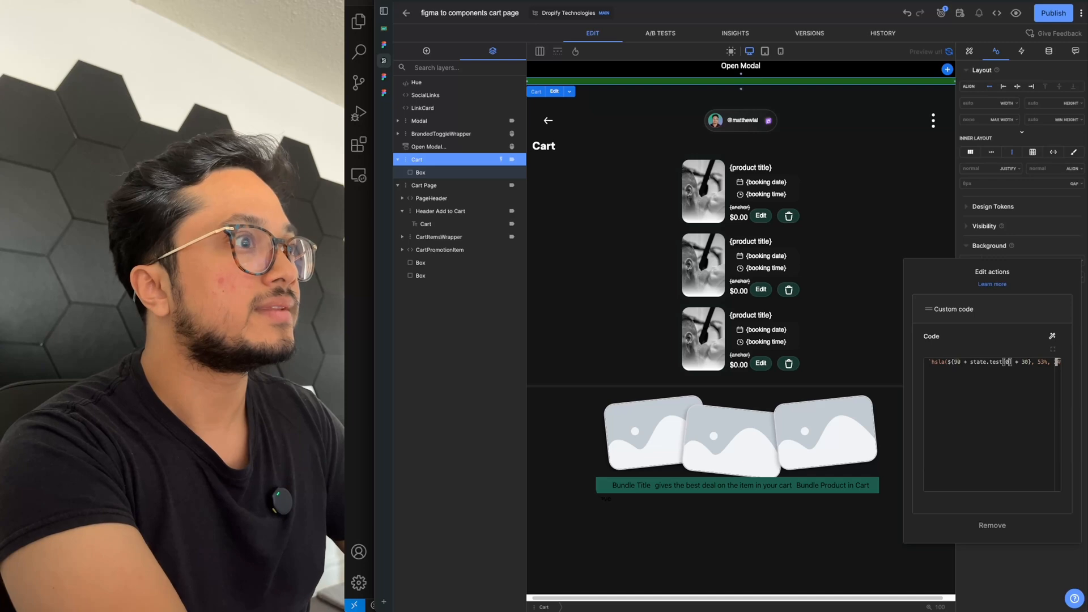
click(1020, 568)
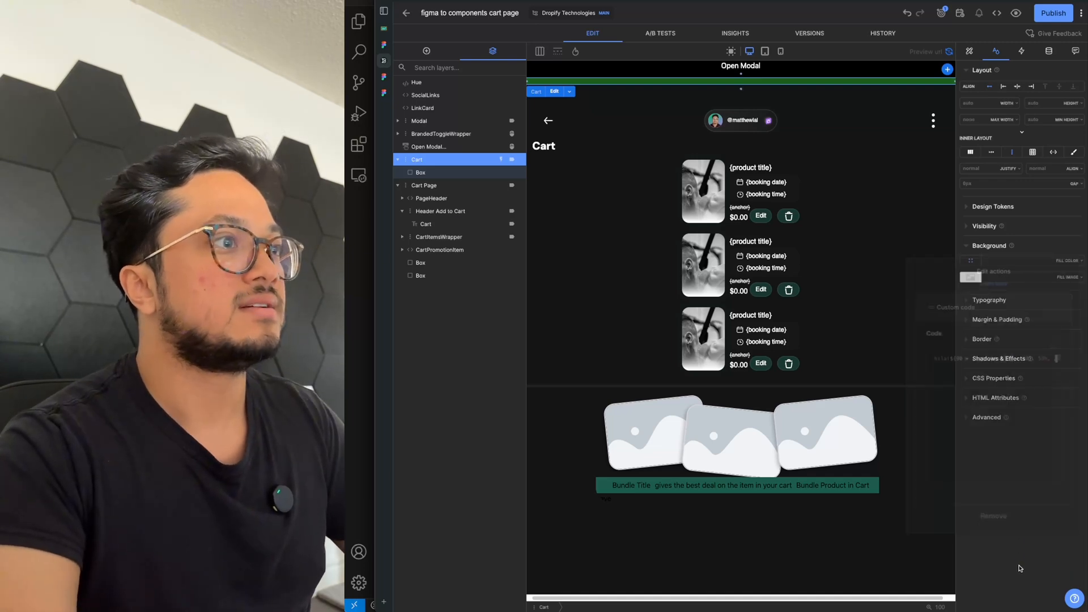
Step: Inspect the entries of the test array in the page's content state
click(1049, 51)
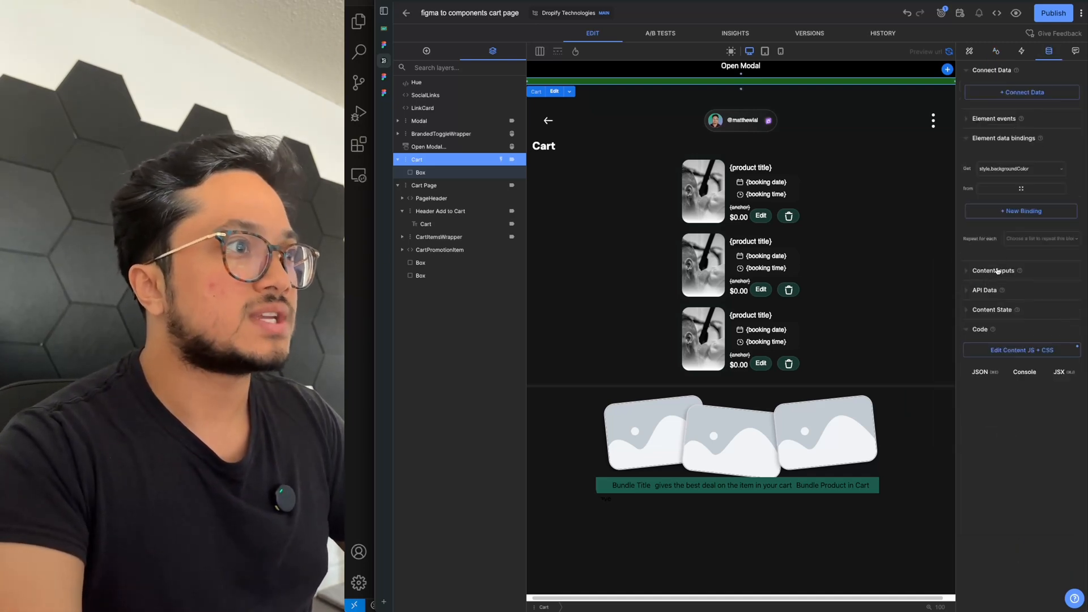
click(986, 309)
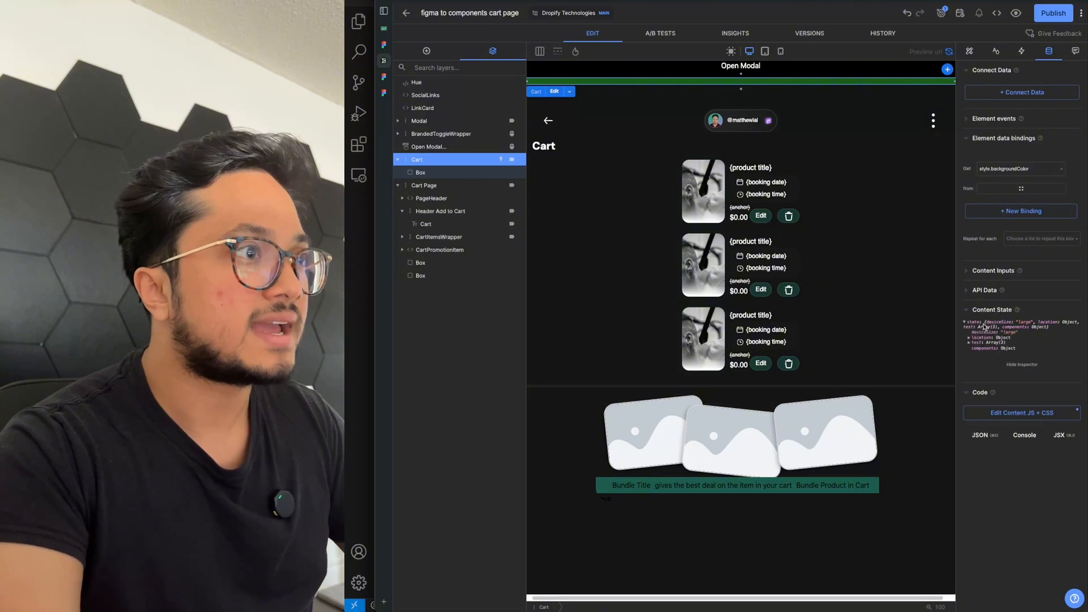
click(969, 343)
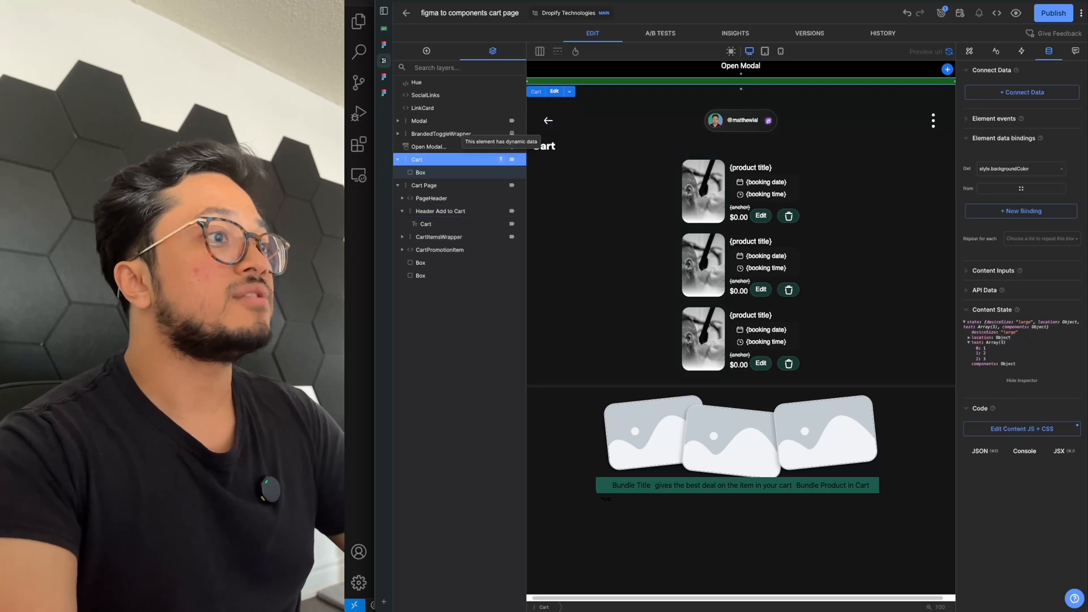
Step: Check the Cart box's CSS properties and remove its style.backgroundColor data binding
click(996, 51)
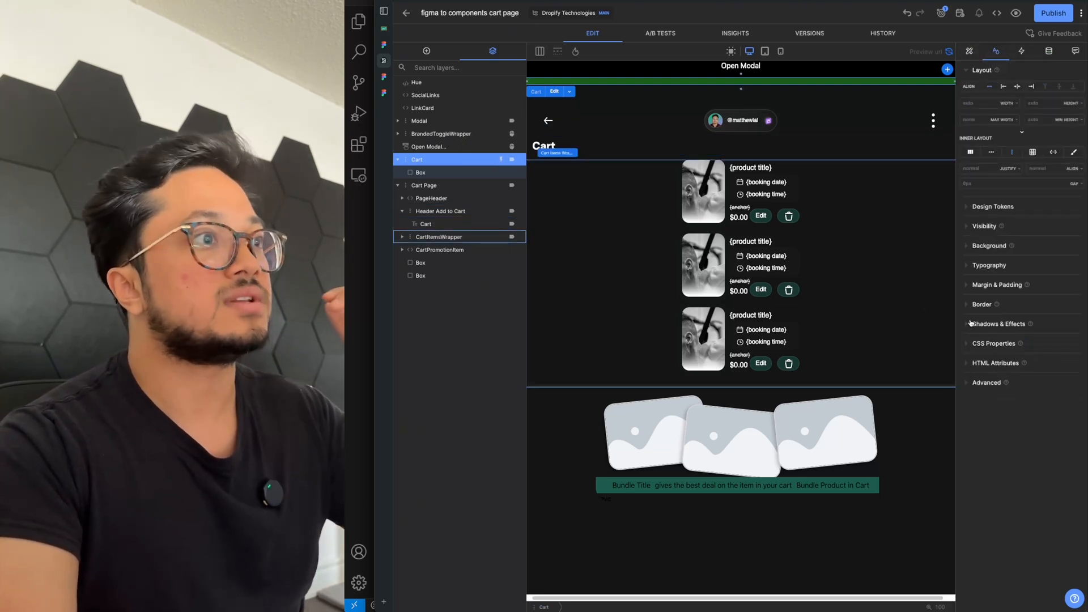
click(989, 343)
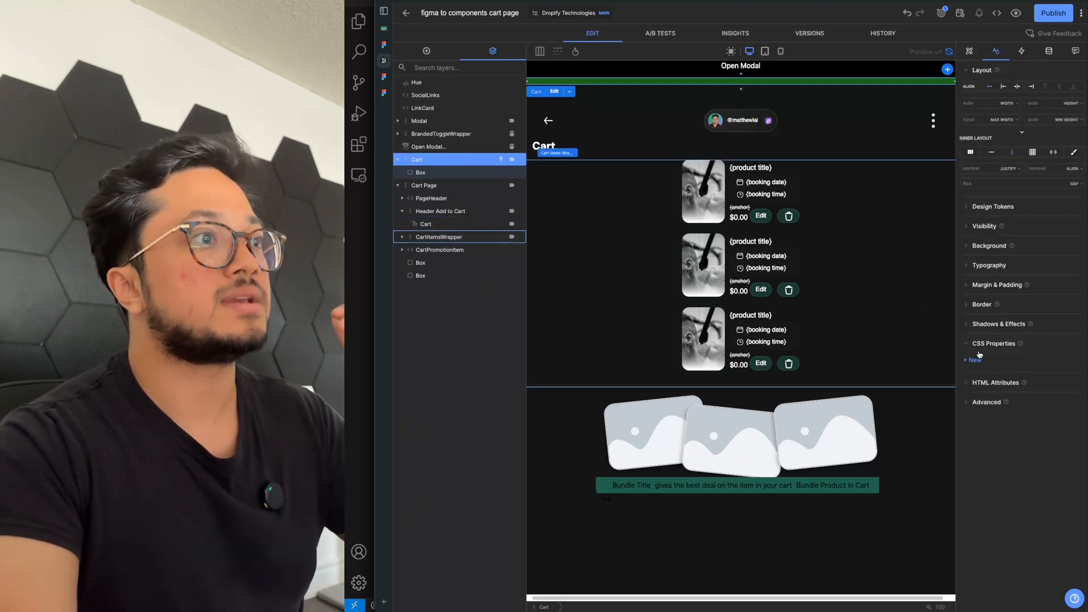
click(1048, 51)
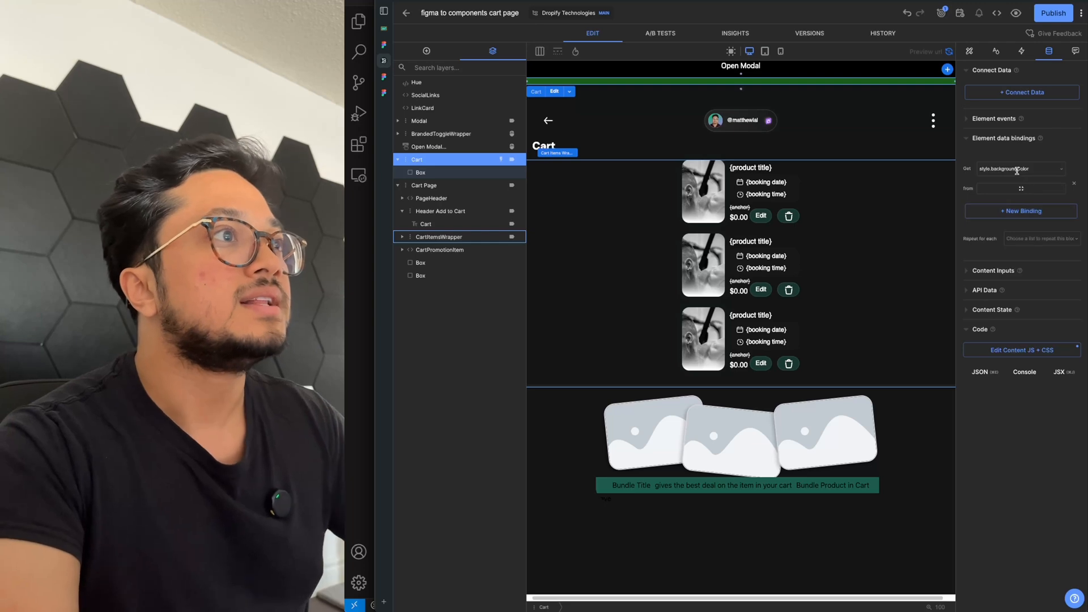
click(1075, 185)
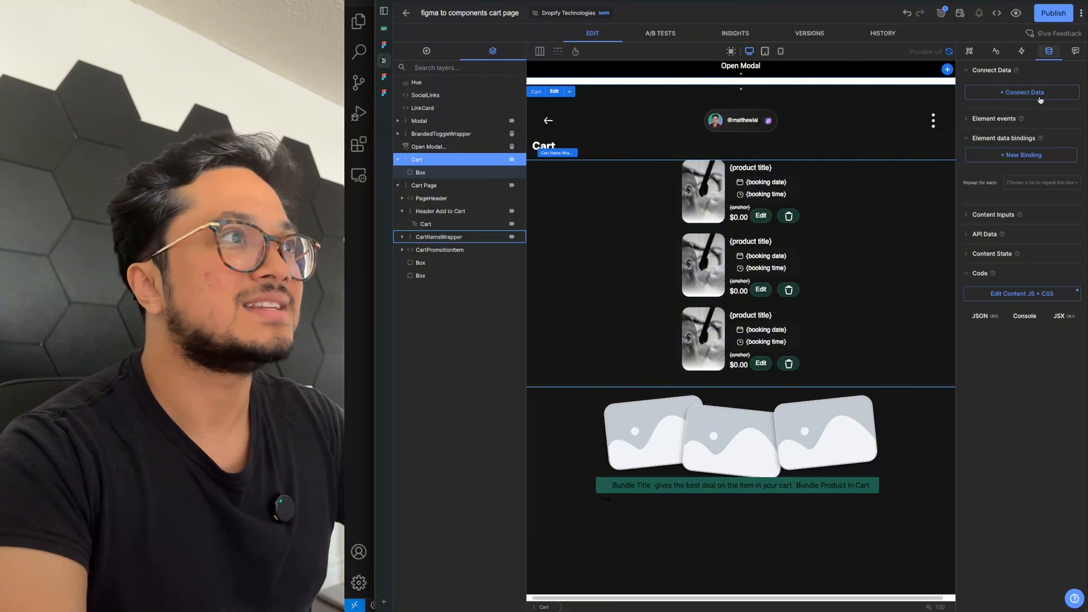
Step: Switch to the training document and the Figma cart design to review them, and return to the Builder.io cart page
click(385, 30)
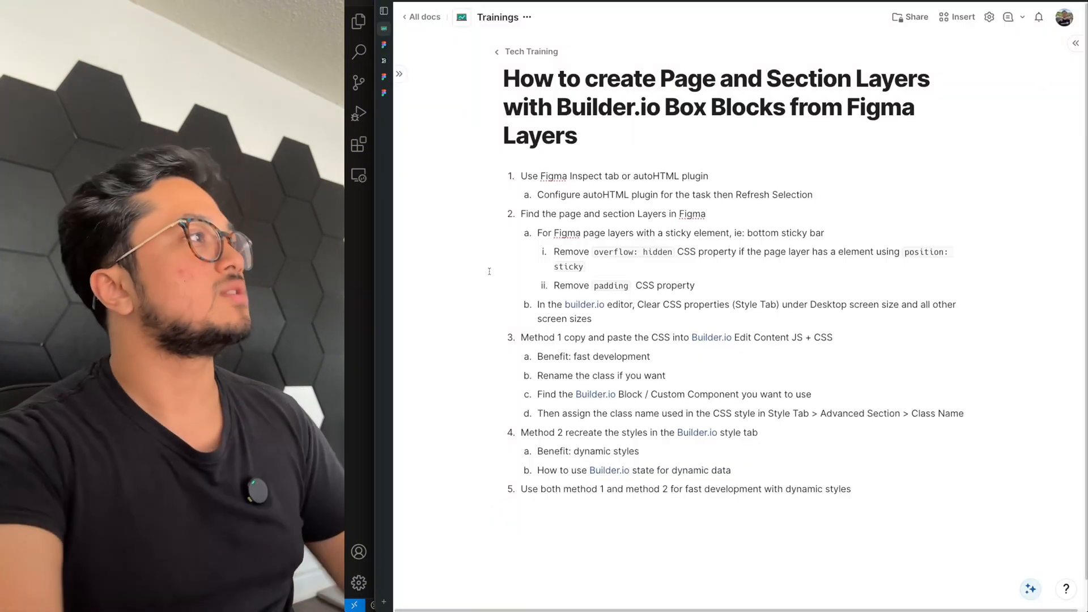
click(384, 44)
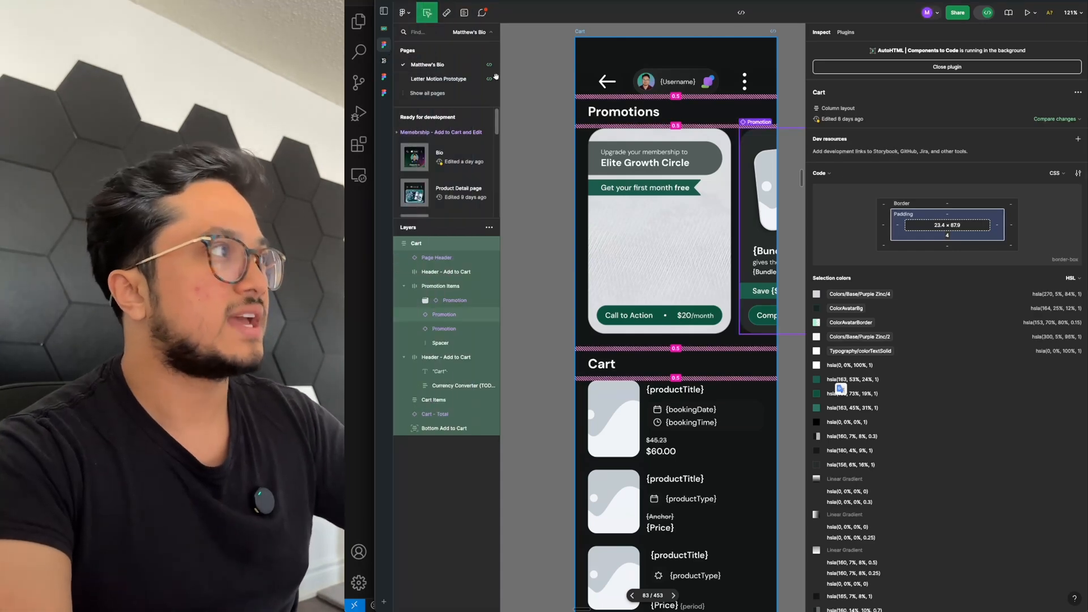
click(384, 60)
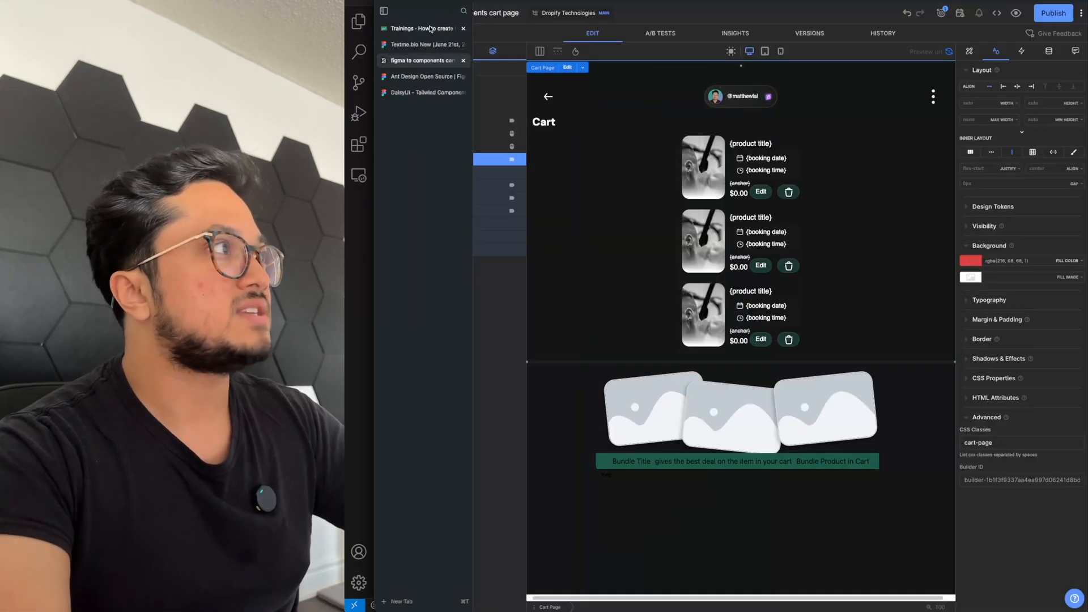
Step: Open the dynamic data binding option for the background value in the Cart Page box's CSS properties
click(1049, 51)
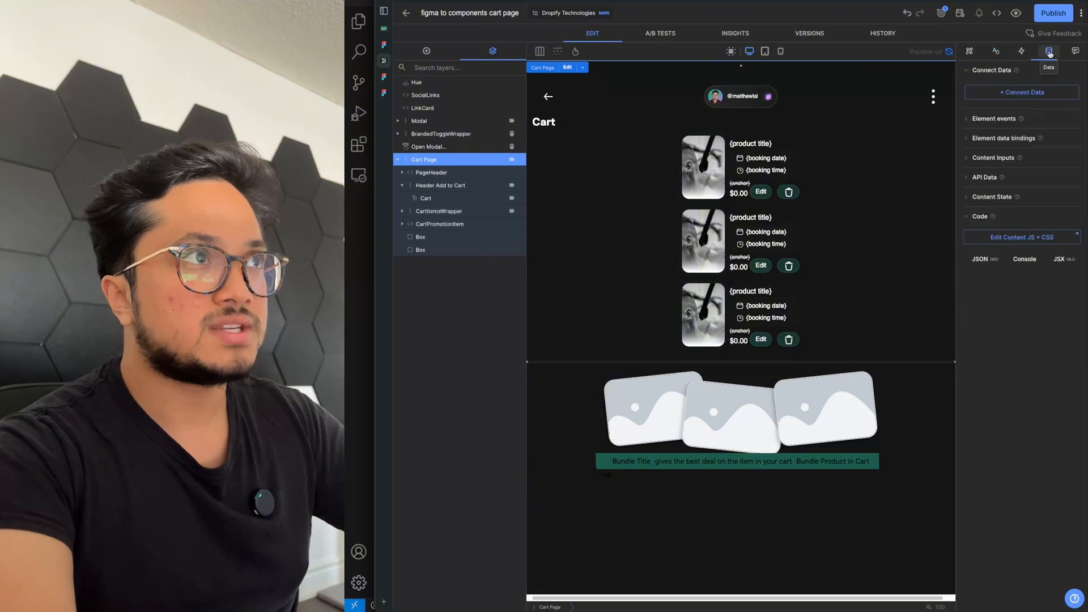
click(969, 51)
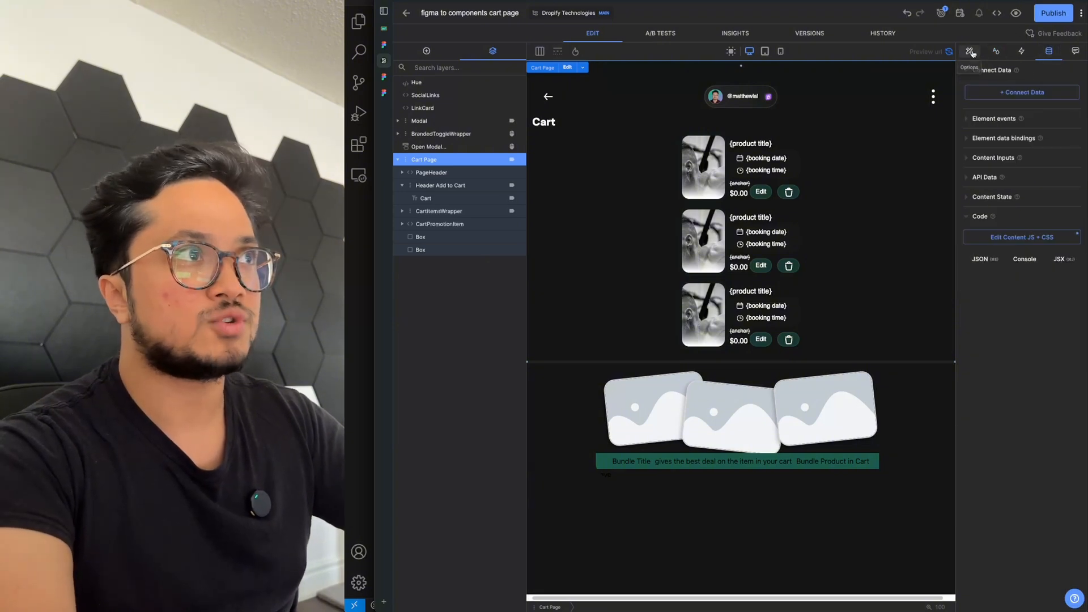
click(988, 51)
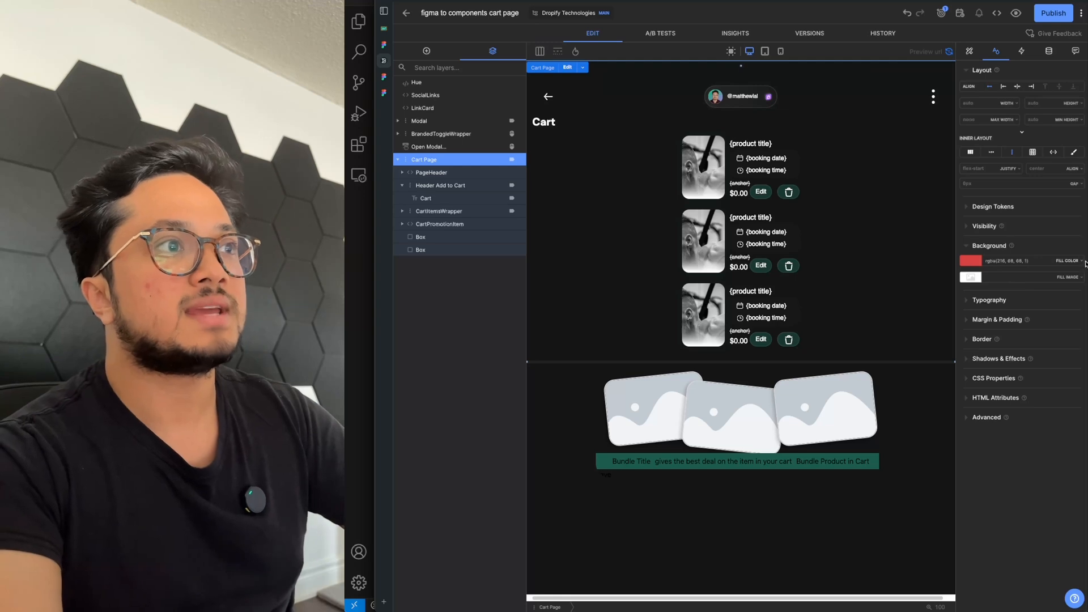
click(988, 377)
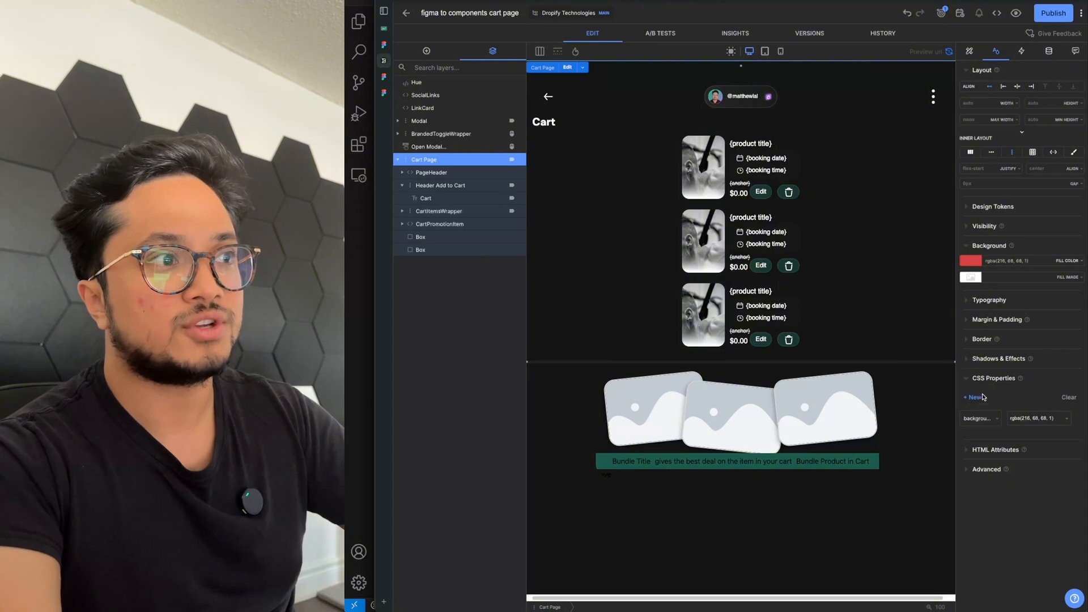
click(1067, 418)
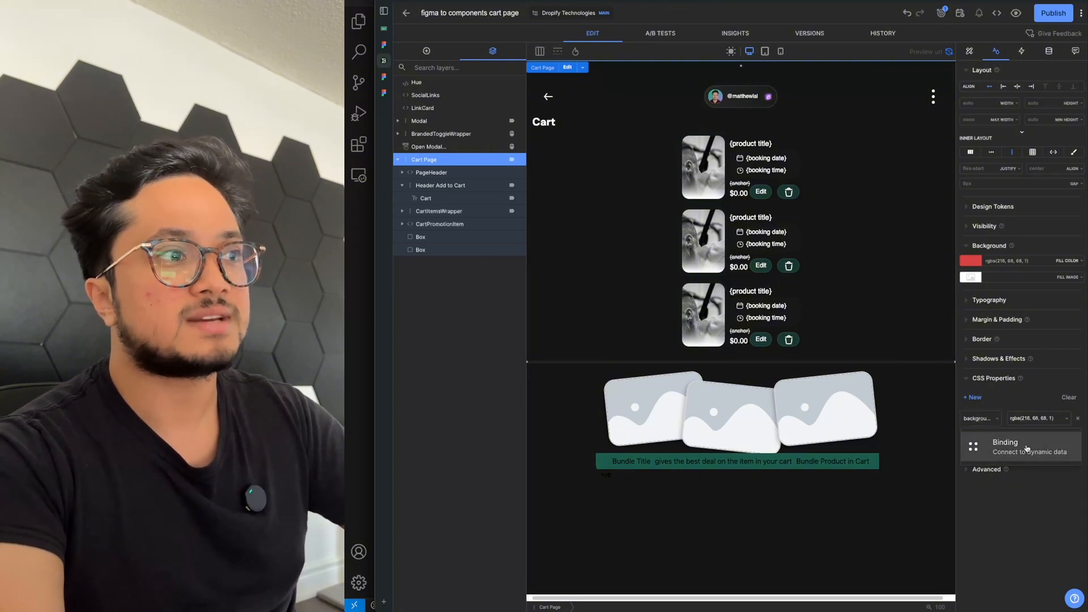